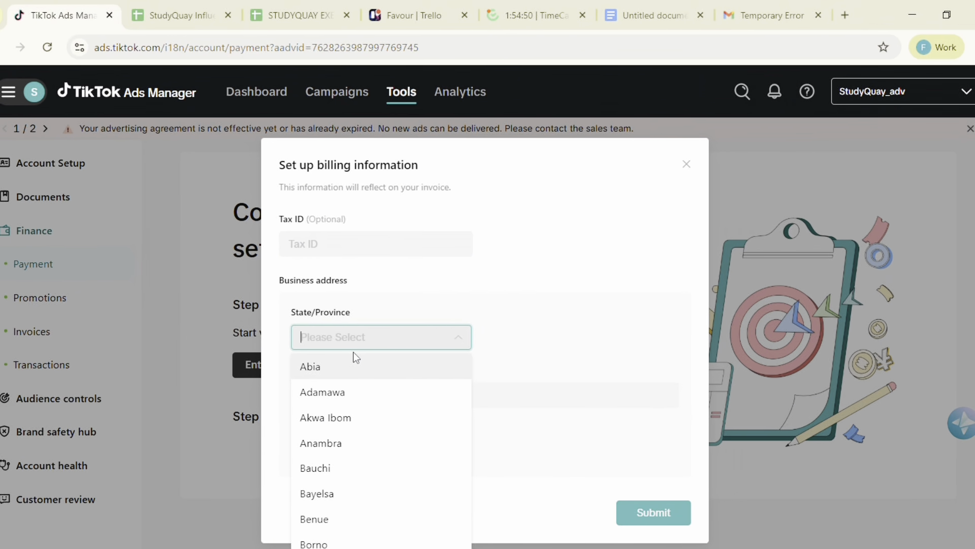
Choose the state and city of the business address in the billing information and start filling in its street address
text(imo)
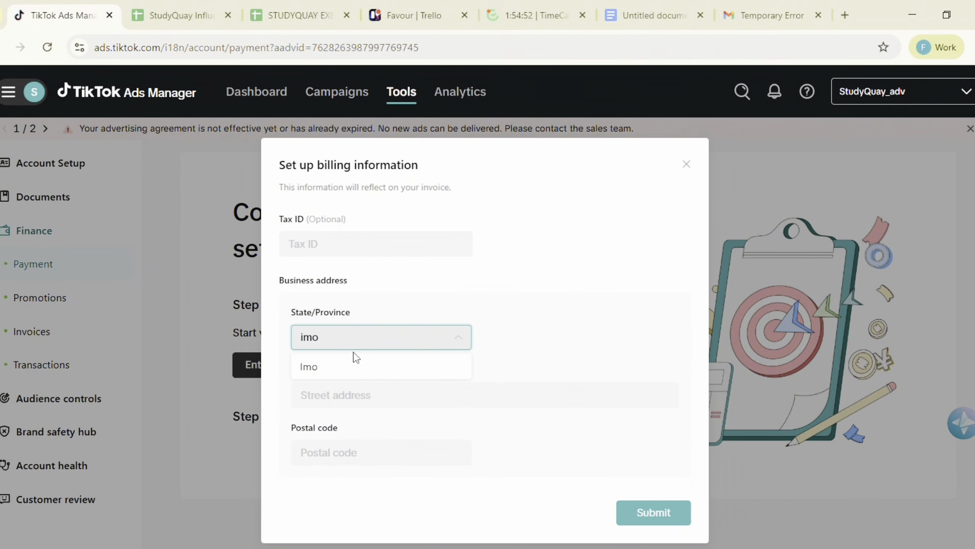
click(338, 366)
click(325, 406)
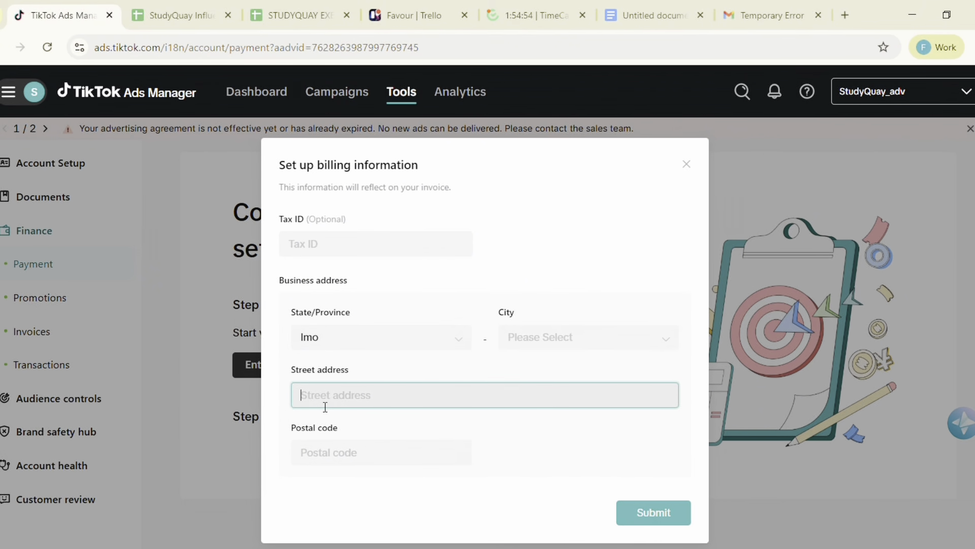
click(569, 345)
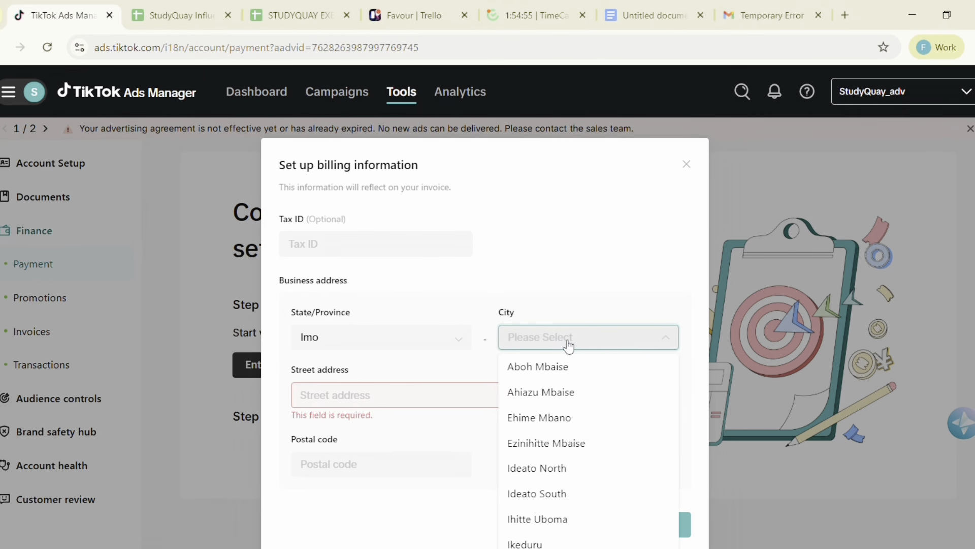
text(ower)
click(671, 366)
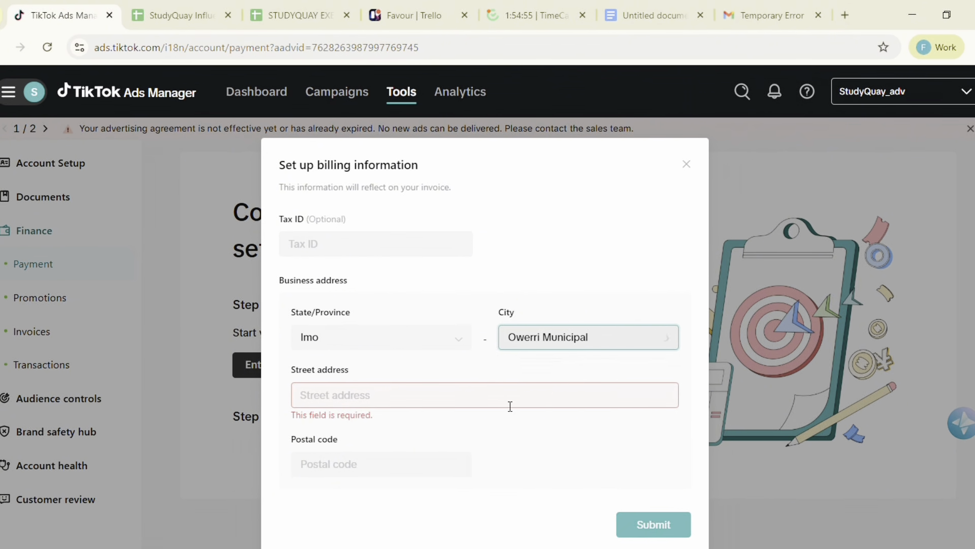
click(387, 401)
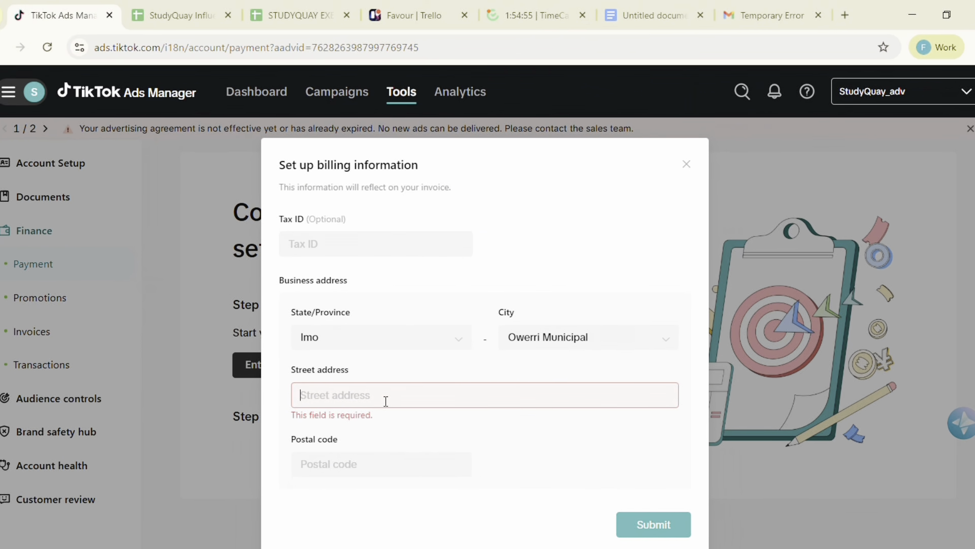
text(C)
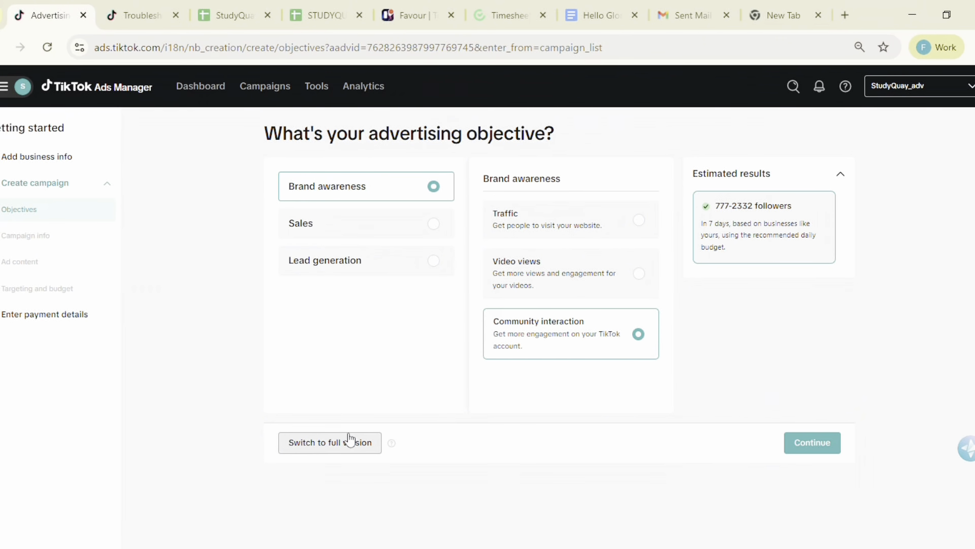
Switch the campaign setup to the full Ads Manager version
click(315, 452)
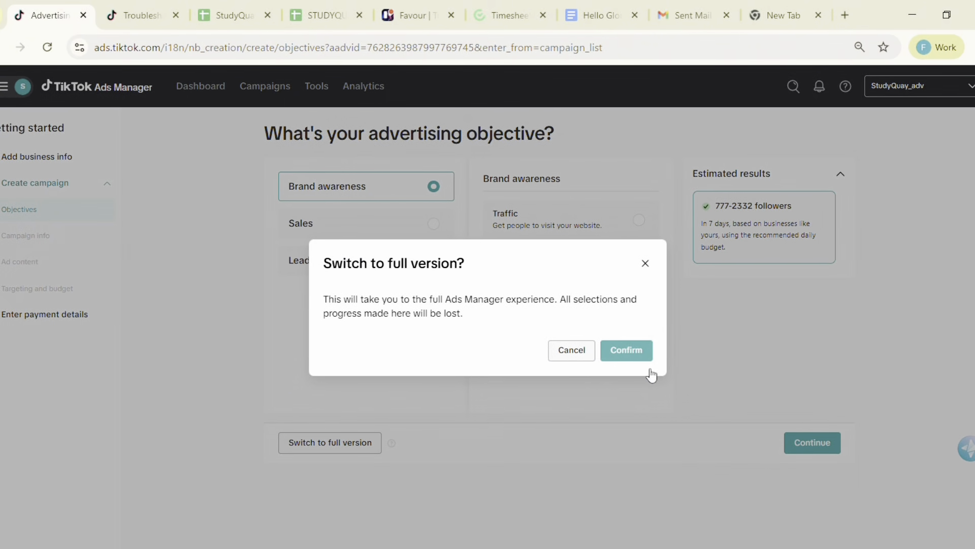
click(626, 357)
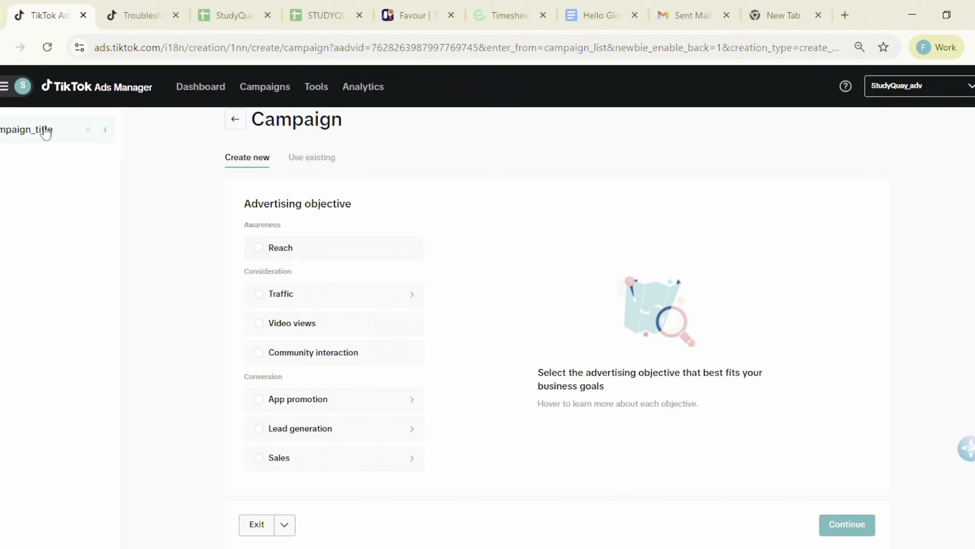
click(112, 134)
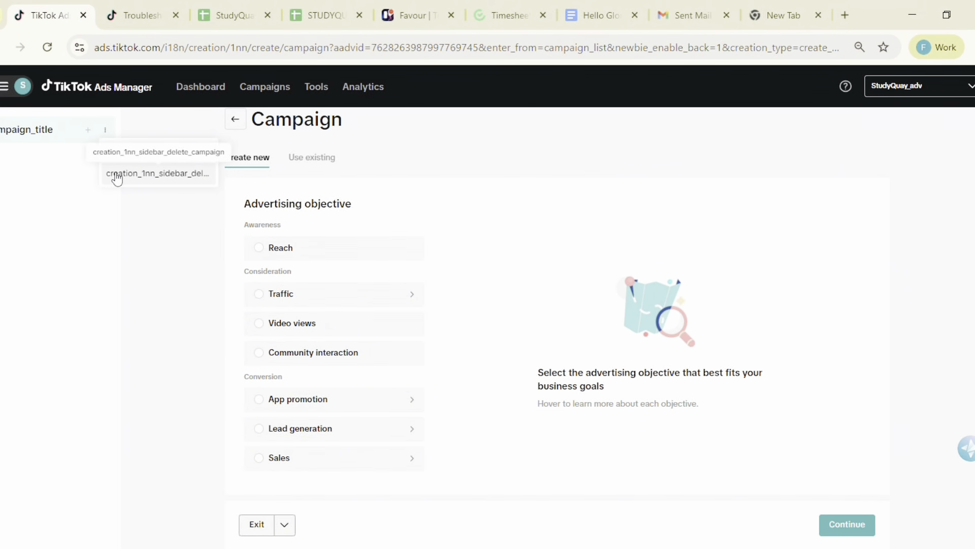
Choose Community interaction as the new campaign's advertising objective and continue to the ad group settings
click(292, 254)
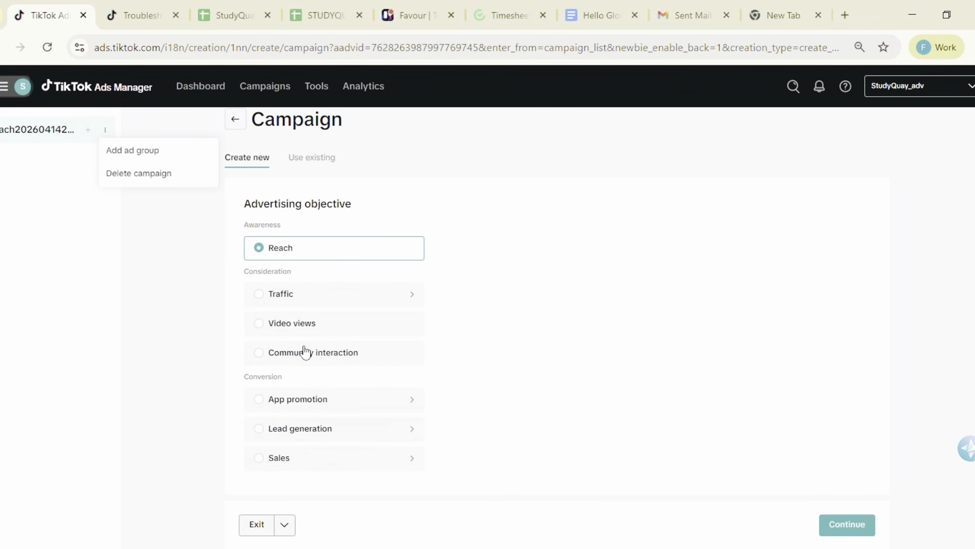
click(269, 356)
click(260, 254)
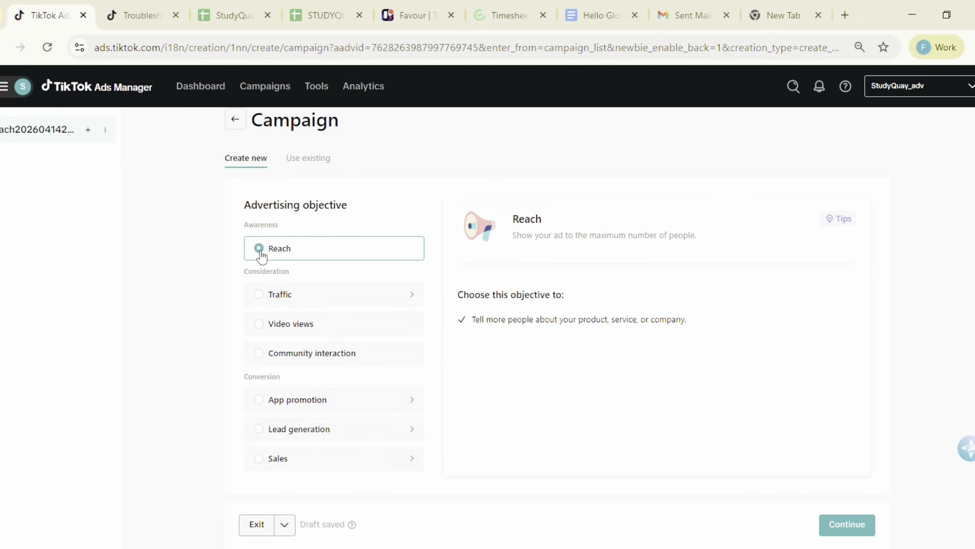
click(264, 354)
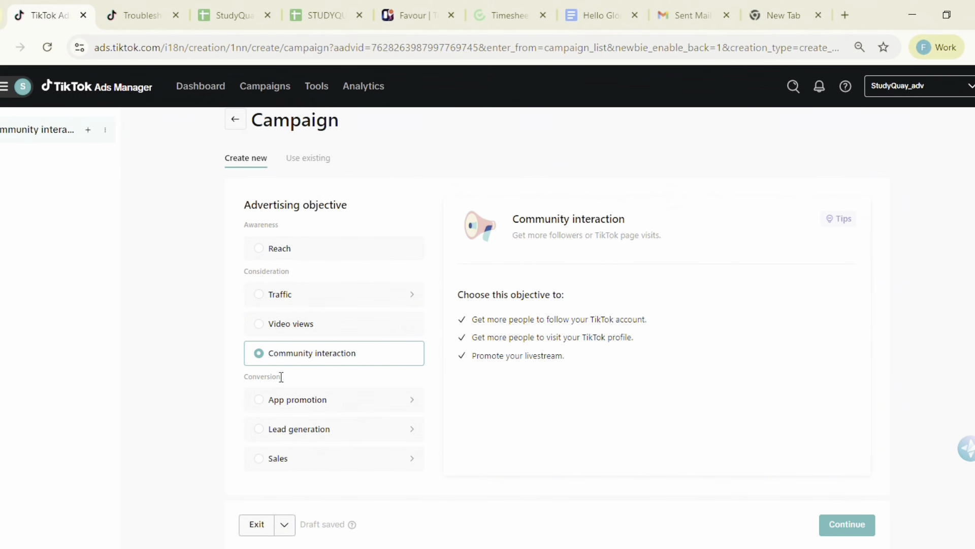
click(843, 523)
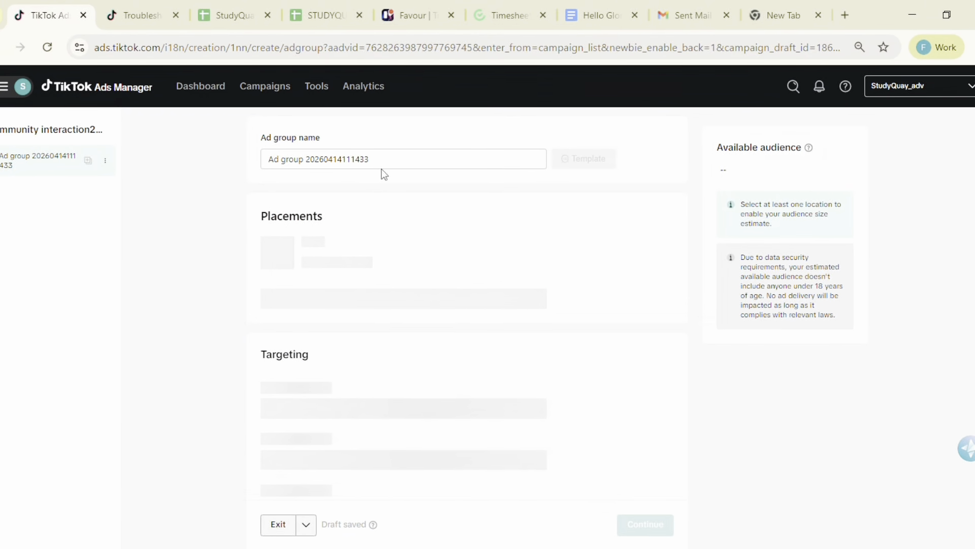
Rename the ad group as "StudyQuay Follower1" and dismiss the naming template tip
drag(397, 168, 246, 200)
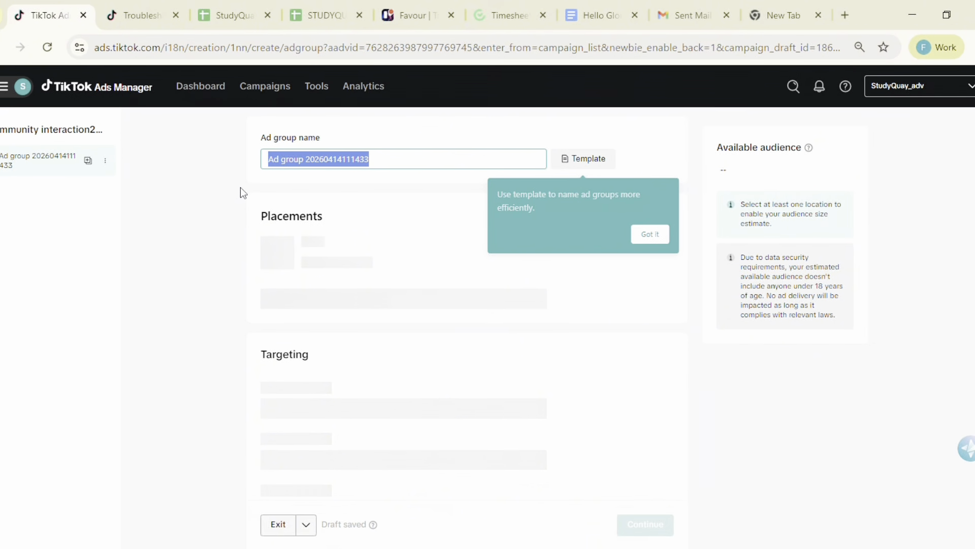
text(Stusy)
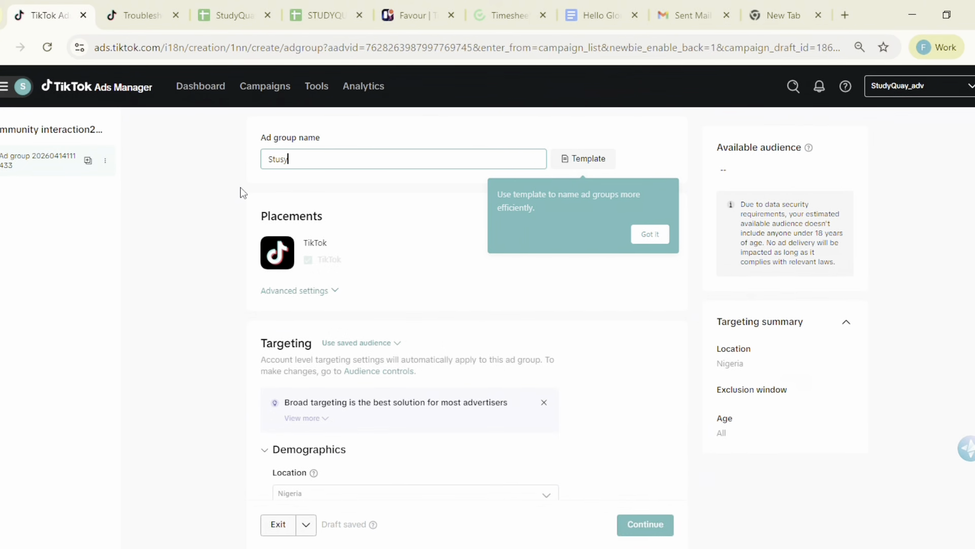
key(BackSpace)
key(BackSpace)
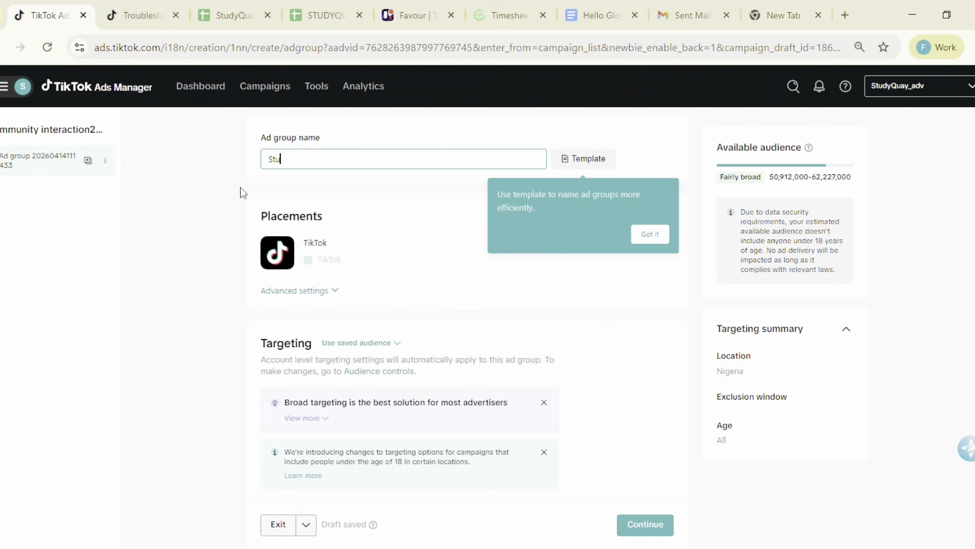
text(dyQuay Follower1)
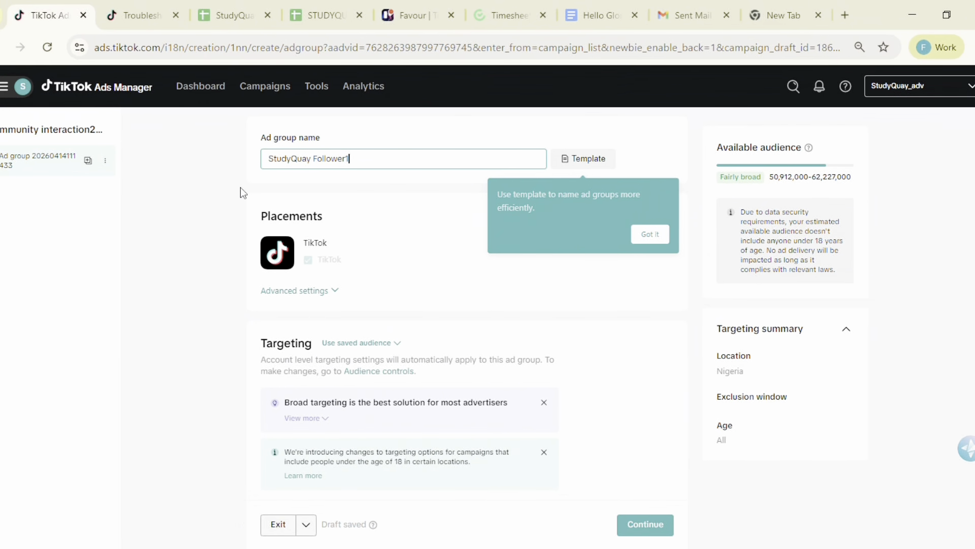
click(649, 234)
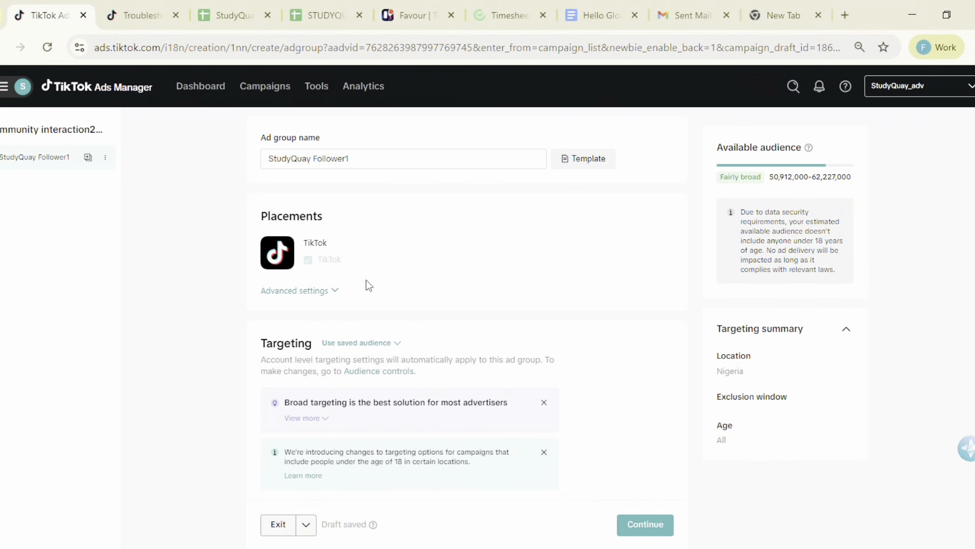
Expand the advanced placement settings and disable video download for the ad group
click(329, 292)
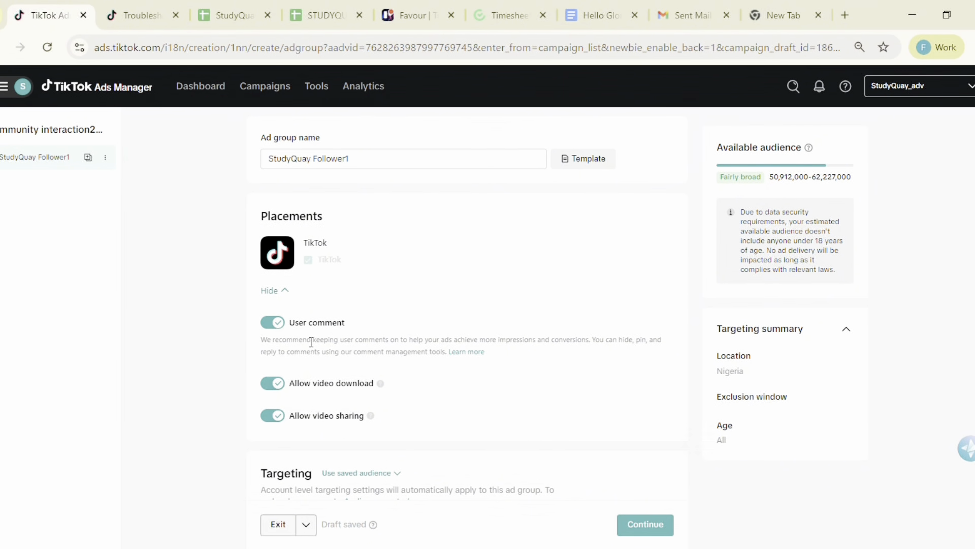
click(288, 385)
mouse_move(380, 383)
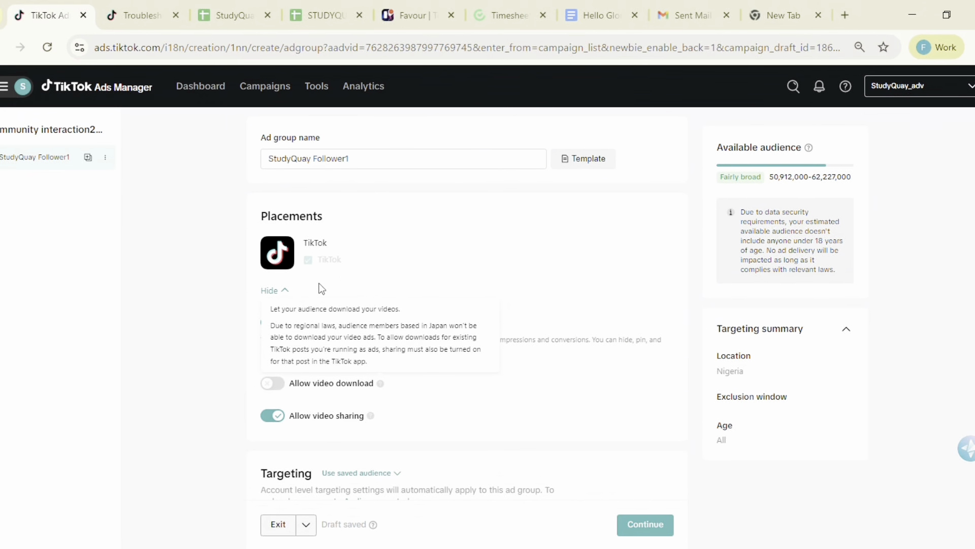
scroll(315, 293, down, 6)
scroll(315, 292, up, 4)
scroll(315, 293, up, 1)
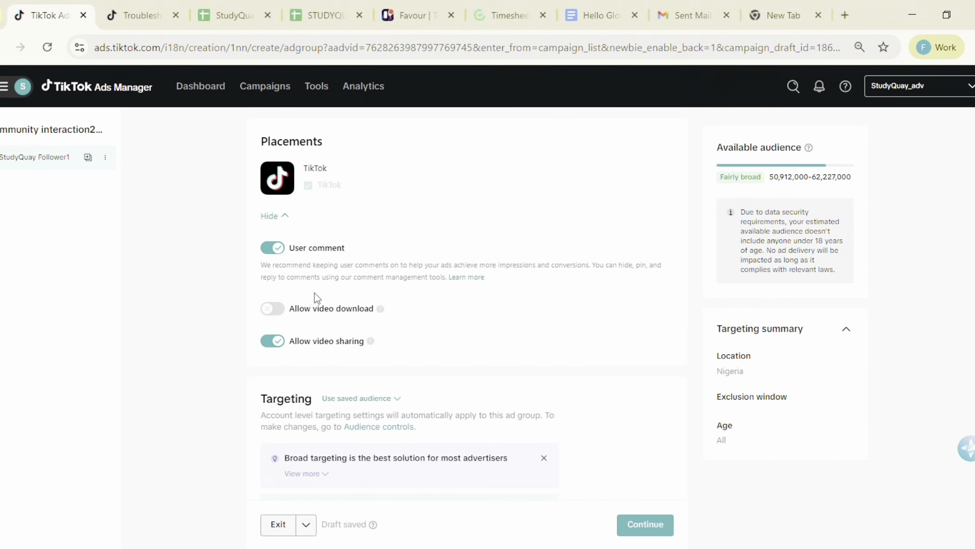
Restrict the ad group's age targeting to 13-17, 18-24, 25-34 and 35-44
scroll(315, 292, down, 3)
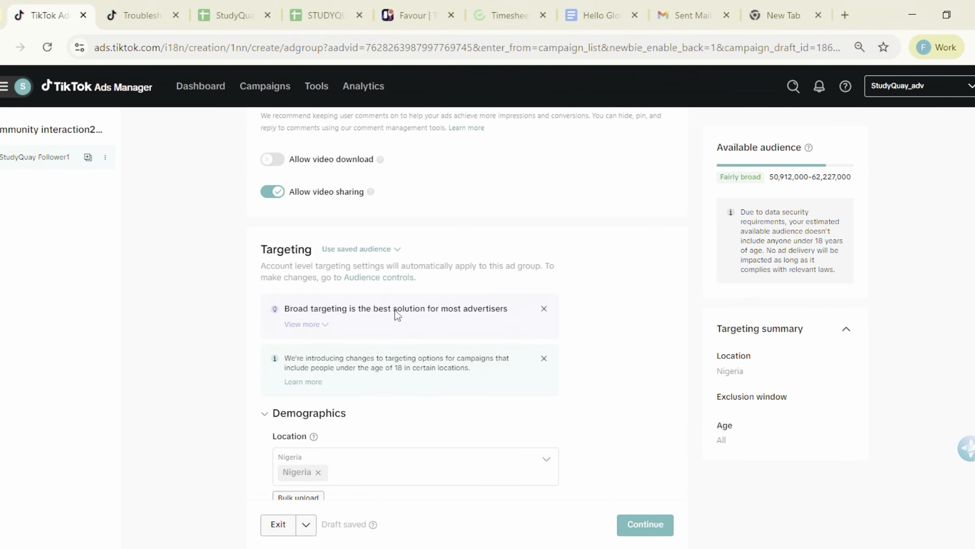
scroll(383, 333, up, 2)
scroll(385, 335, down, 3)
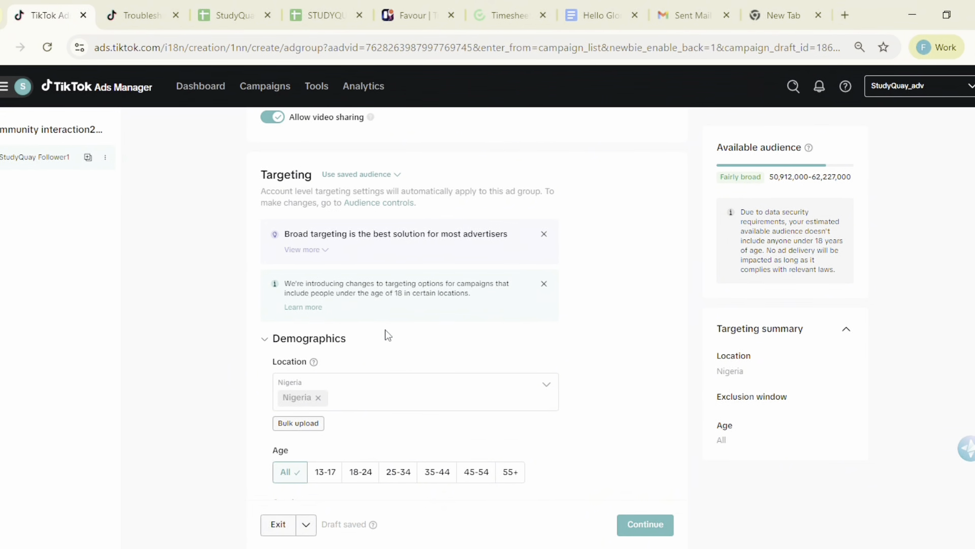
scroll(284, 340, up, 2)
scroll(283, 341, down, 2)
scroll(392, 359, down, 2)
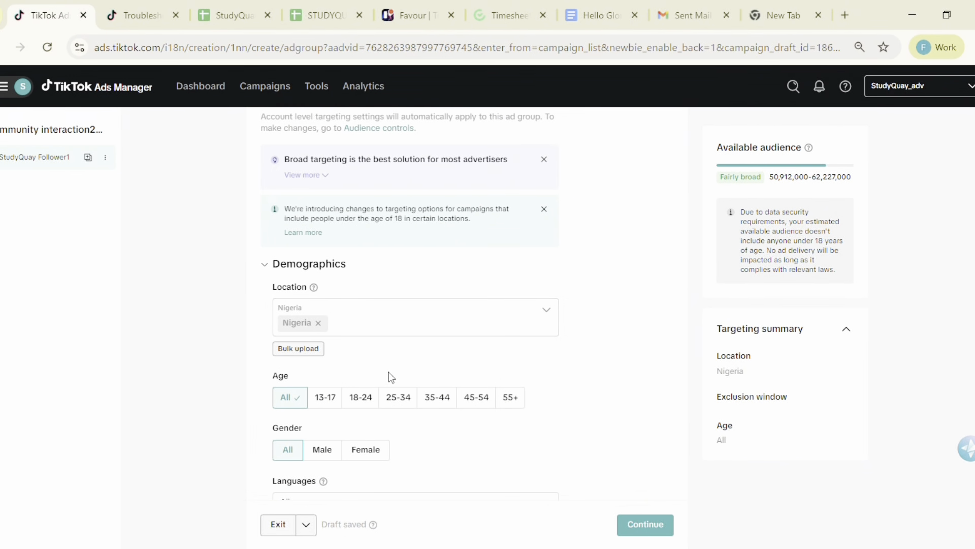
click(328, 401)
click(361, 399)
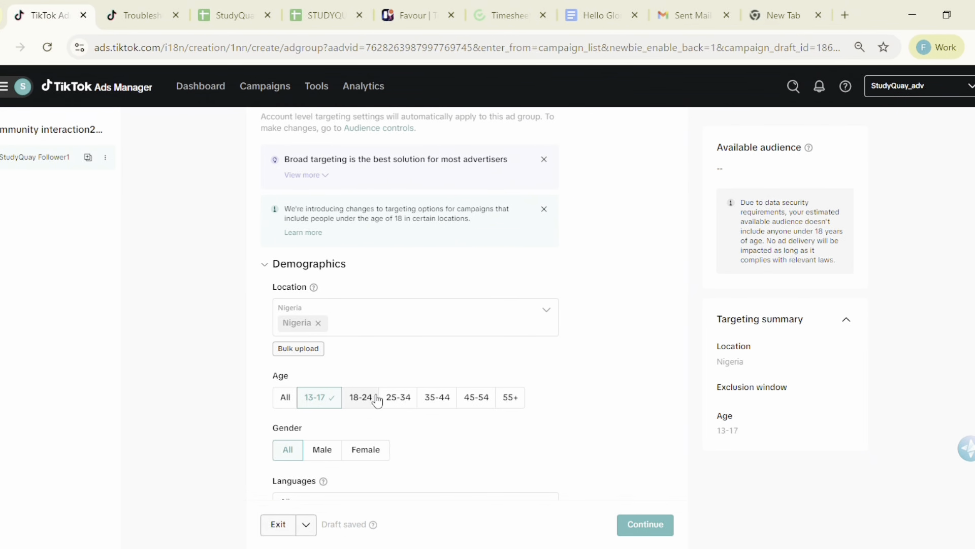
click(405, 403)
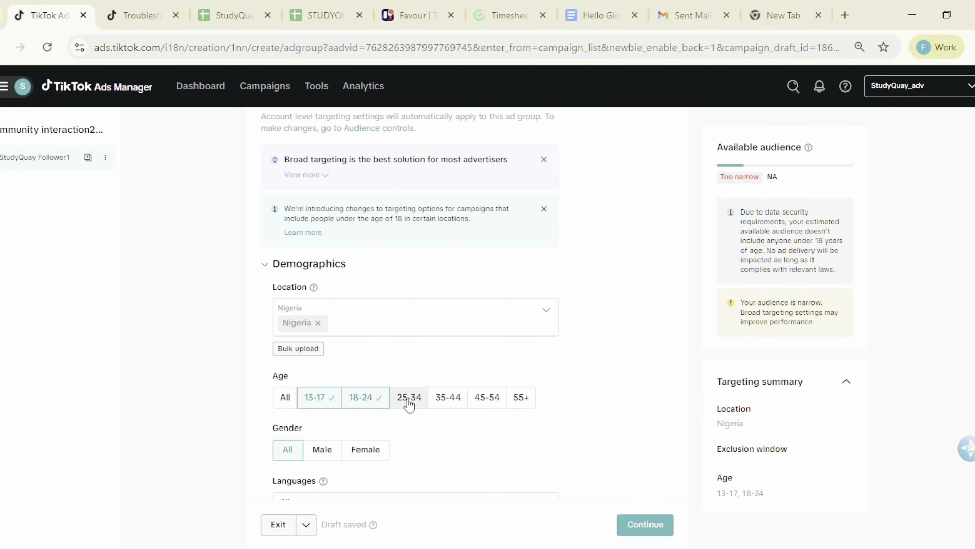
click(457, 398)
scroll(295, 325, down, 4)
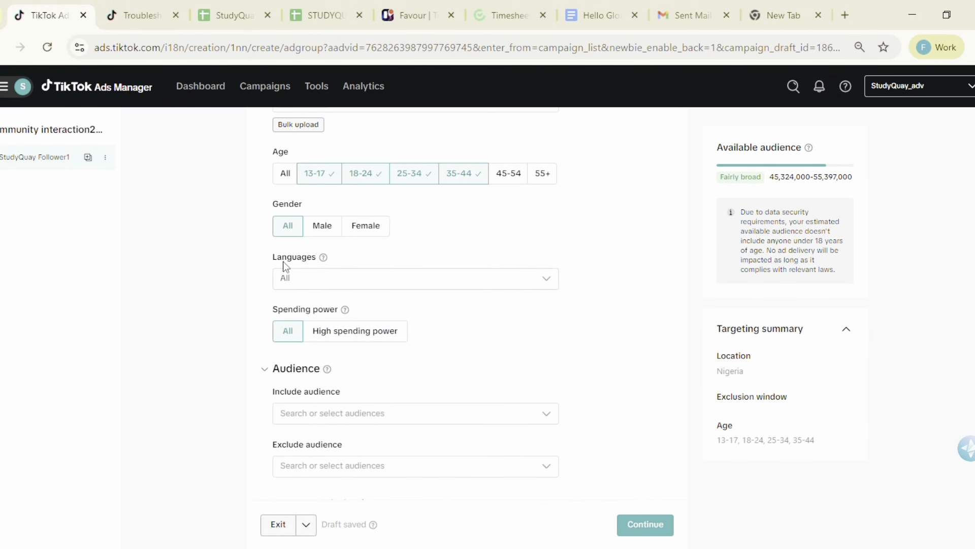
click(311, 283)
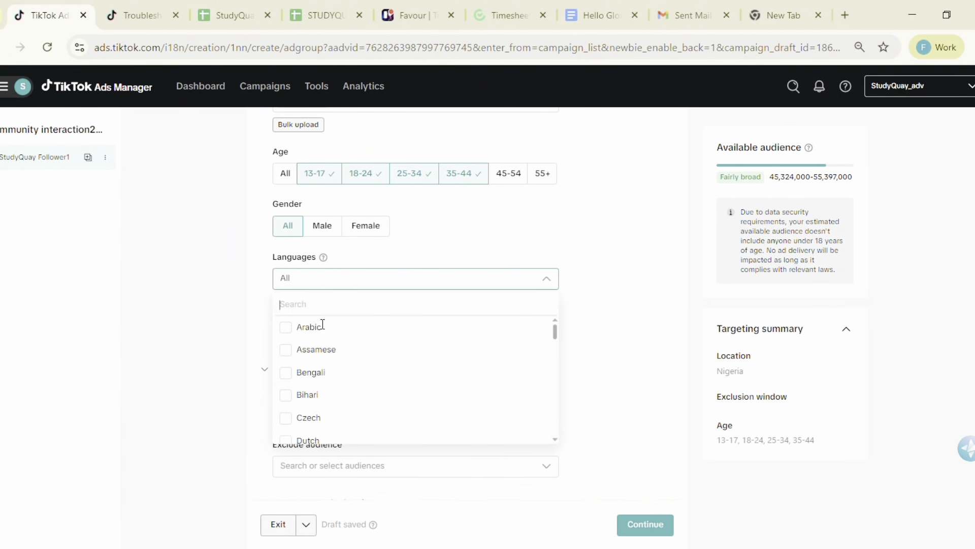
text(eng)
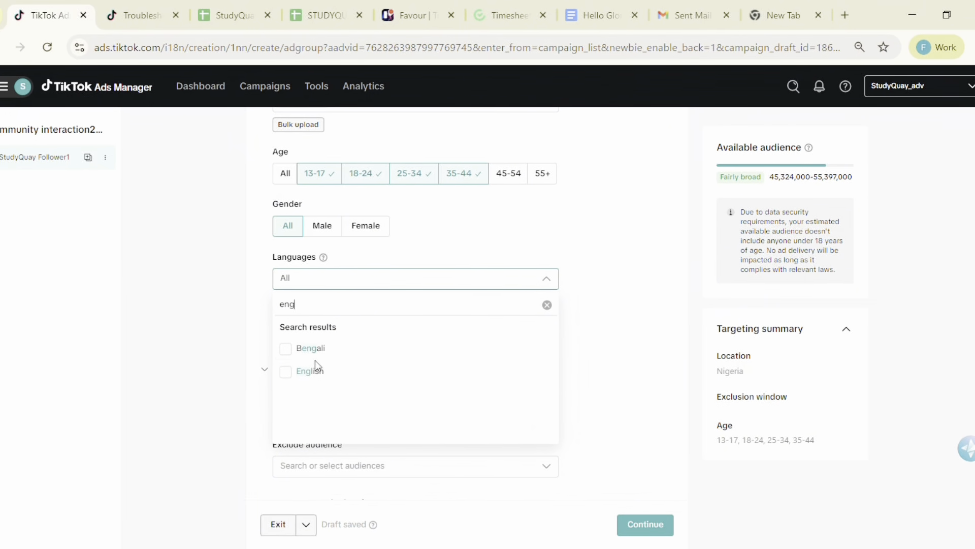
click(252, 318)
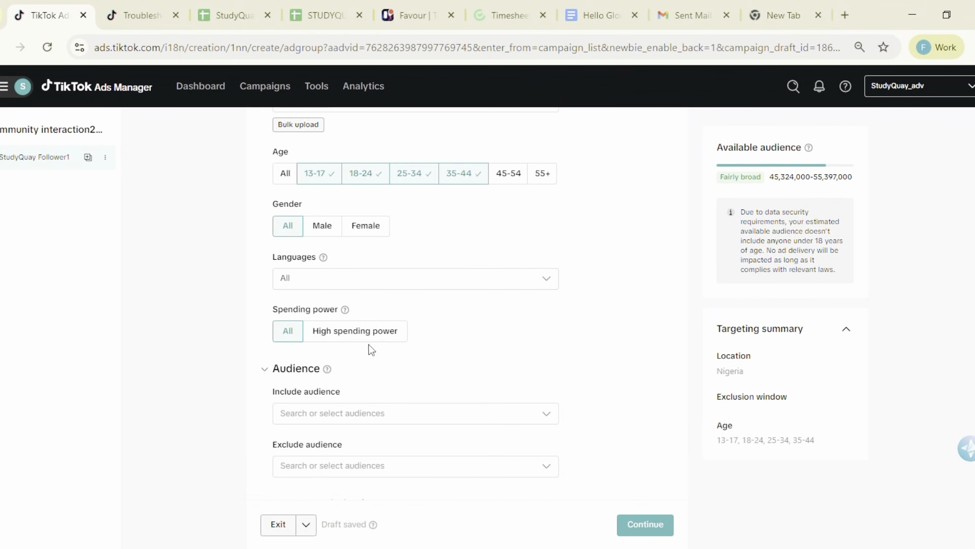
Set the spending power targeting to High spending power and check the audiences available for inclusion
scroll(359, 359, down, 2)
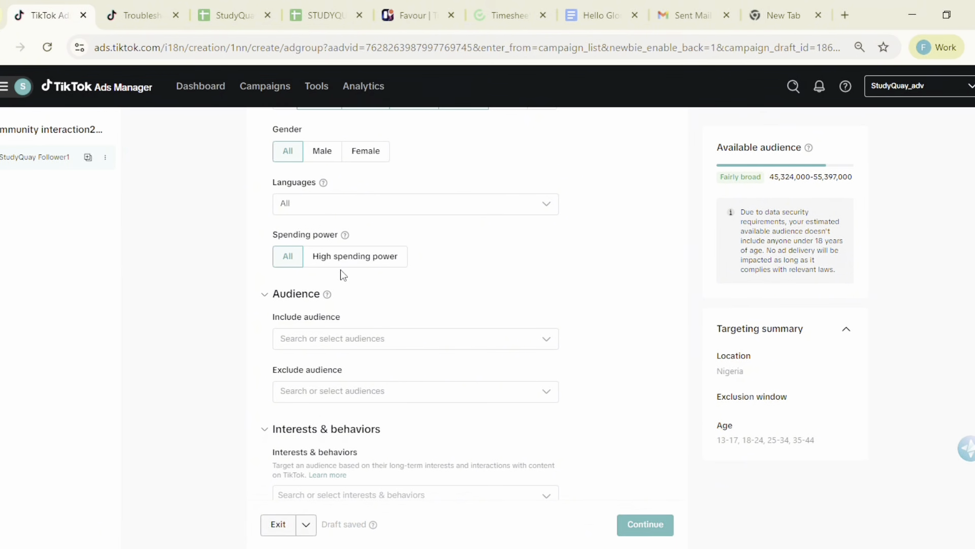
click(350, 258)
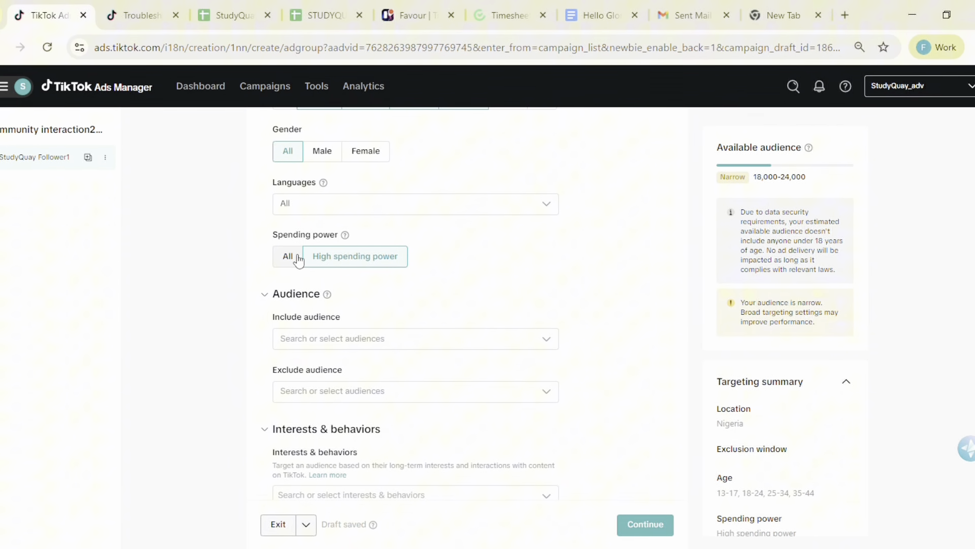
click(312, 340)
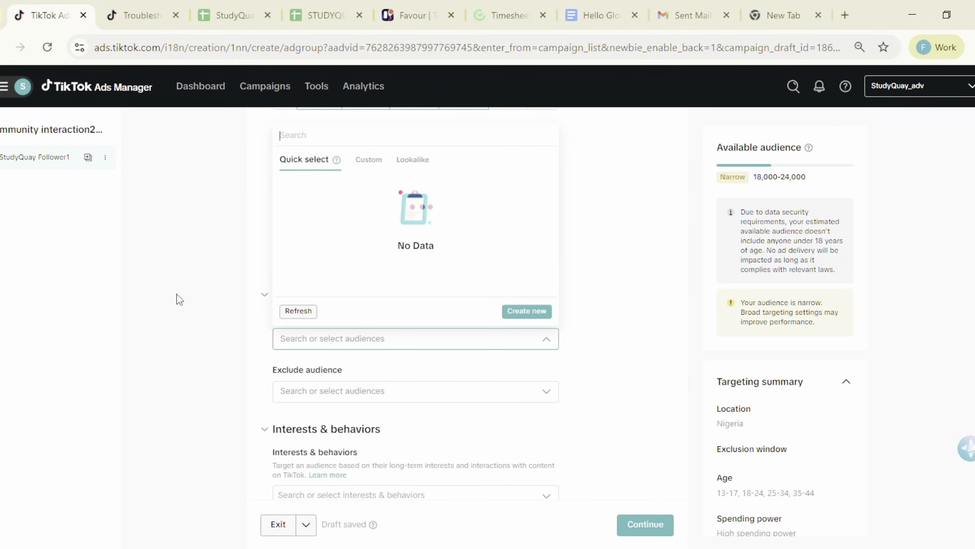
click(214, 261)
scroll(386, 309, up, 3)
scroll(386, 308, down, 2)
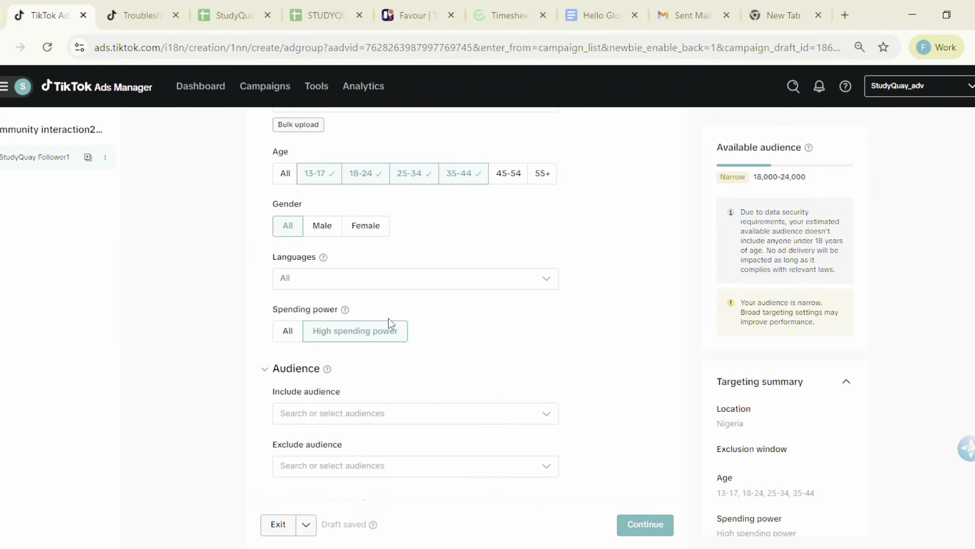
scroll(390, 328, up, 6)
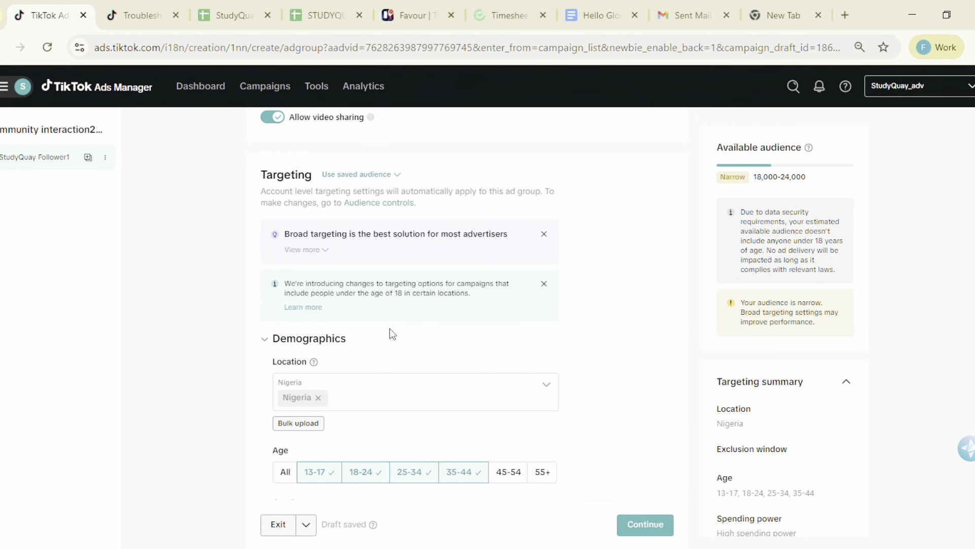
Read the broad targeting recommendation and review the ad group's audience, interests and behaviors, and device targeting options
click(305, 250)
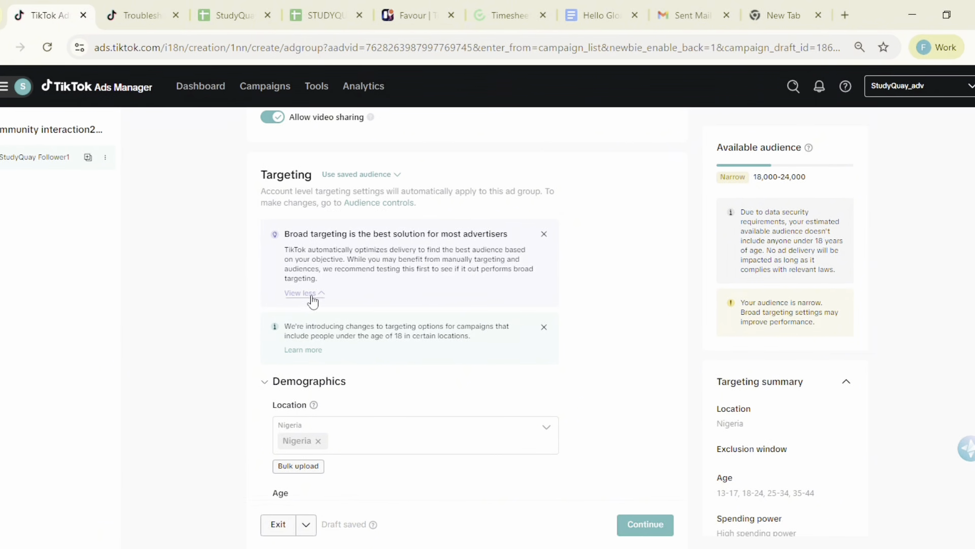
scroll(322, 335, up, 6)
scroll(322, 336, down, 6)
scroll(319, 332, down, 4)
scroll(319, 332, down, 5)
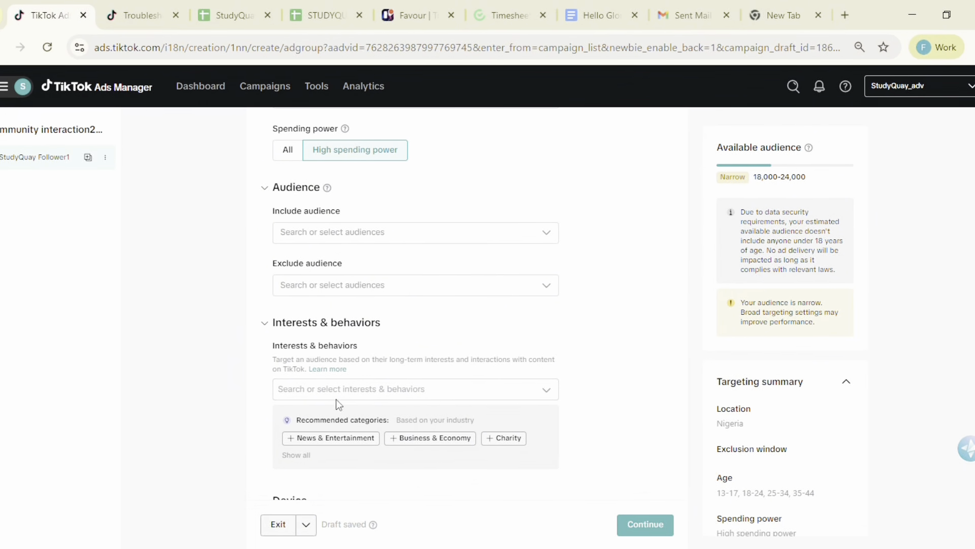
scroll(333, 397, down, 3)
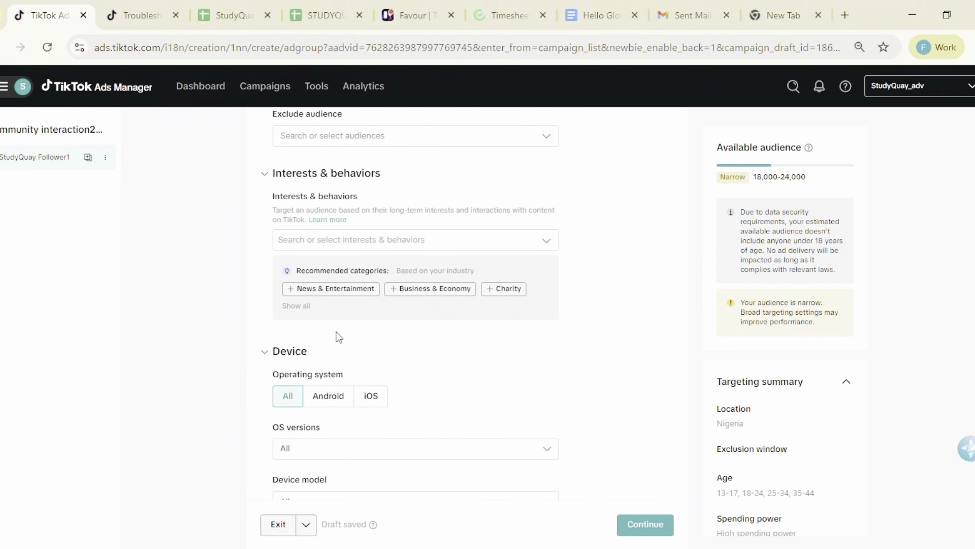
scroll(336, 337, up, 1)
scroll(337, 337, down, 3)
scroll(329, 381, down, 2)
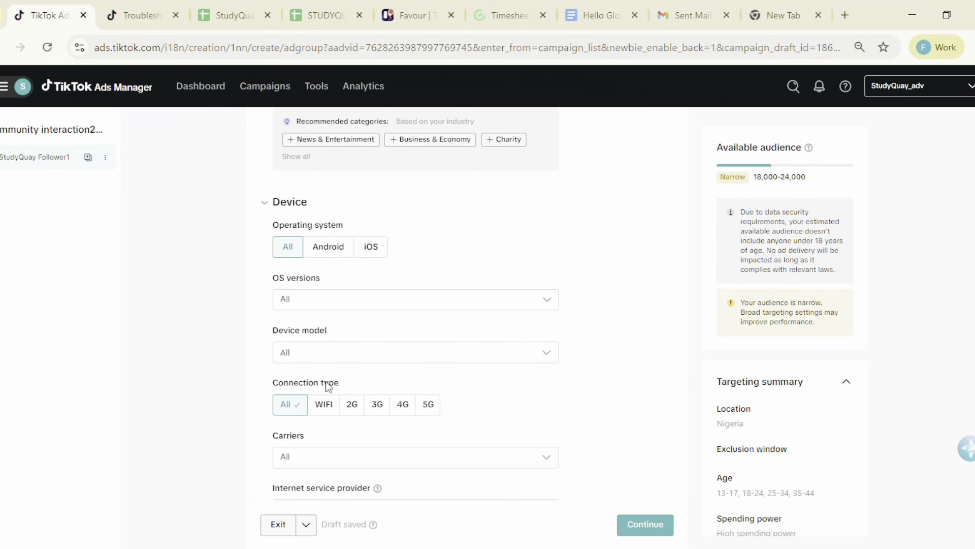
scroll(399, 316, up, 3)
scroll(395, 313, down, 2)
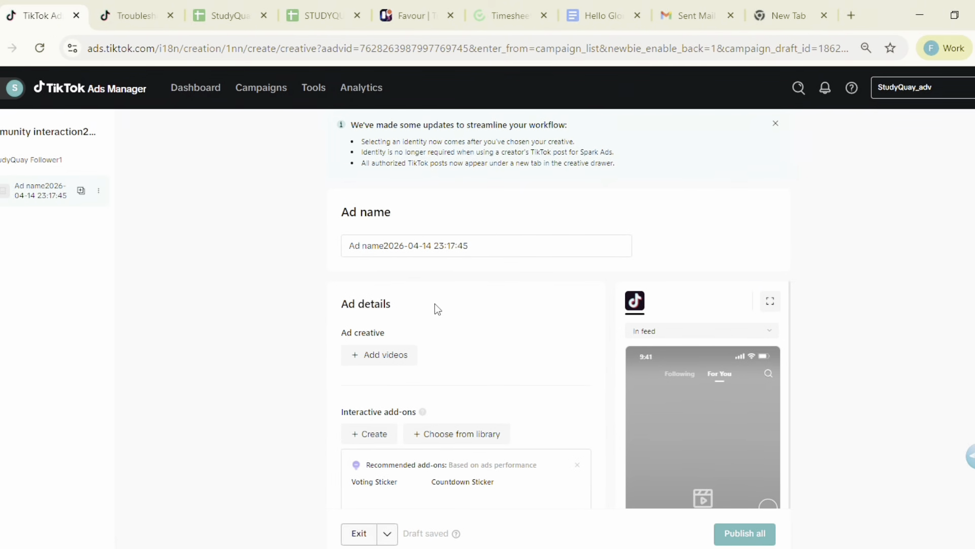
Rename the ad as "SQ F1" and look over its creative and interactive add-on options
drag(475, 248, 333, 243)
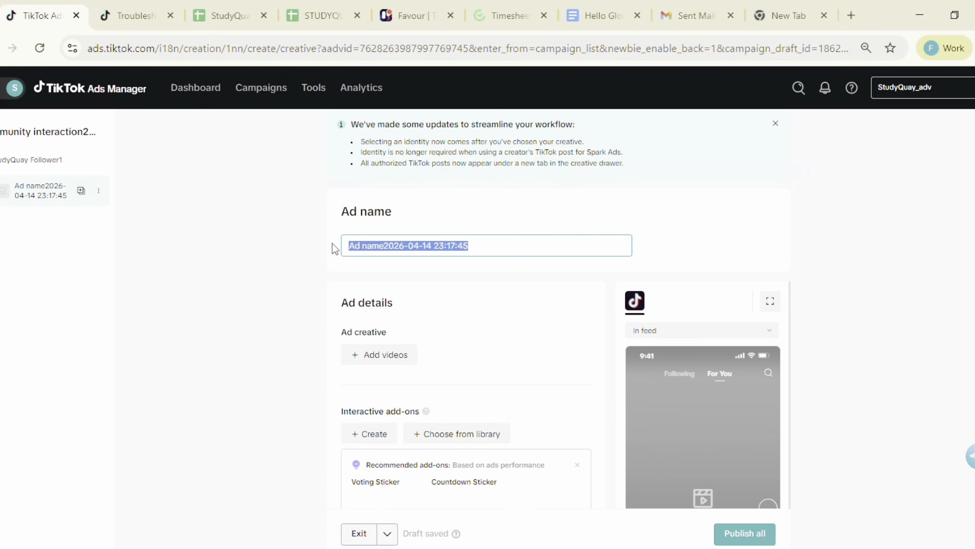
text(SQ F1)
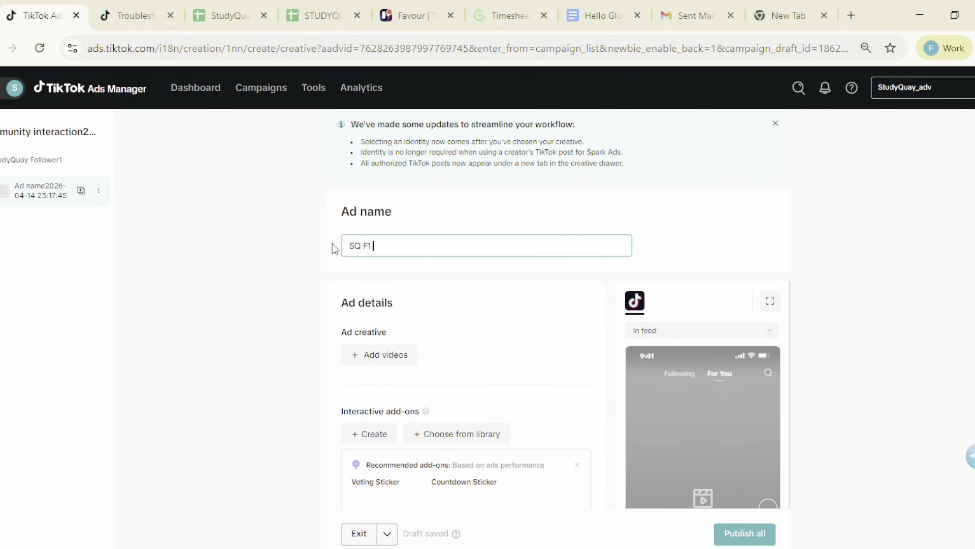
scroll(449, 307, down, 3)
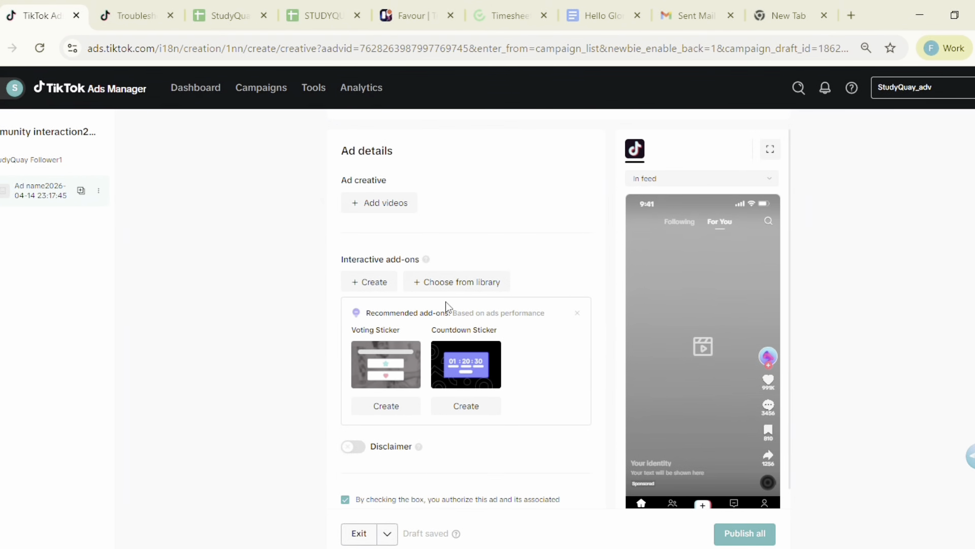
scroll(448, 307, down, 7)
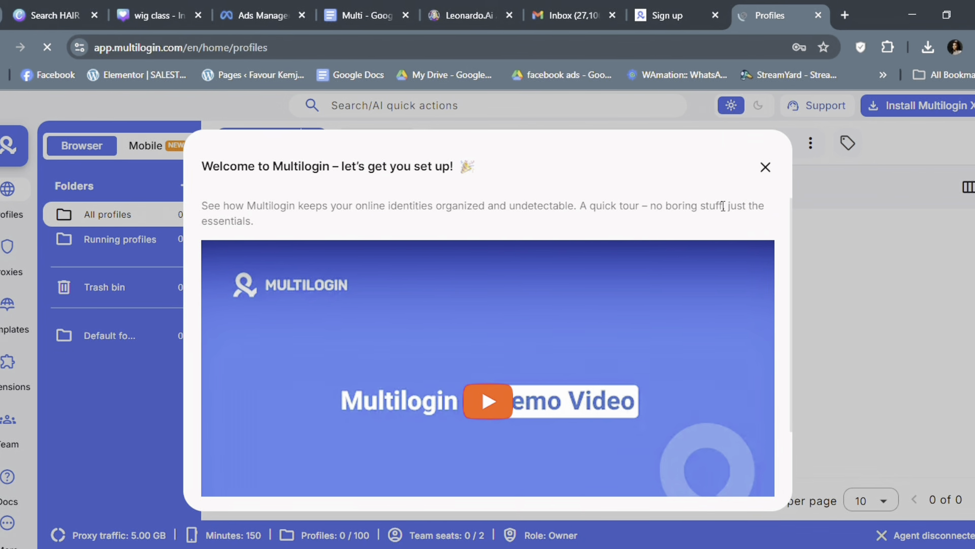
Switch to Multilogin, download its Windows (x64) app and close the leftover sign-up page
click(765, 166)
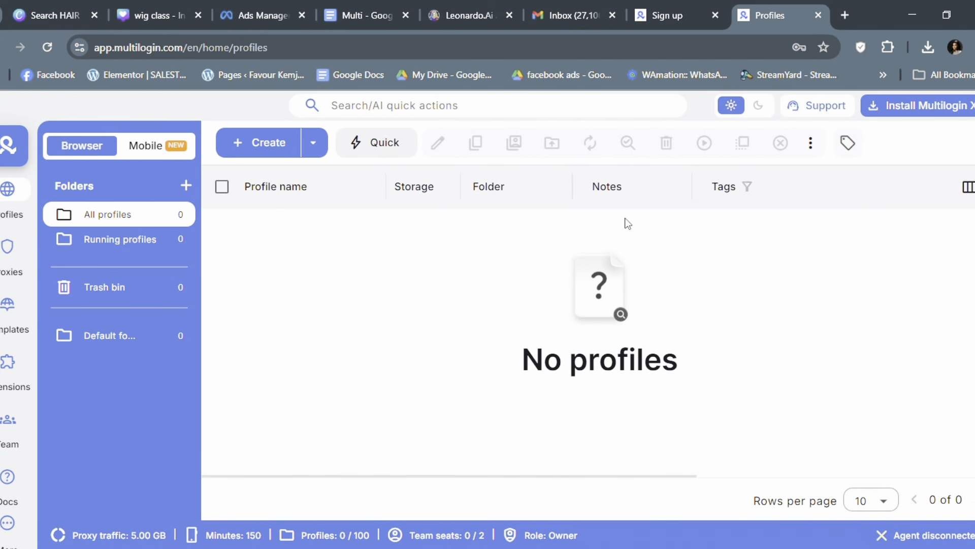
click(905, 101)
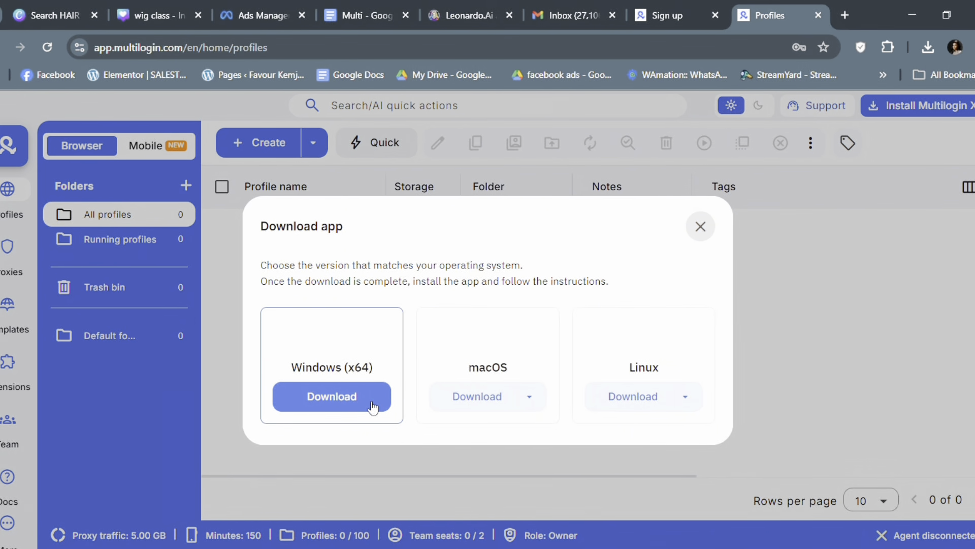
click(313, 409)
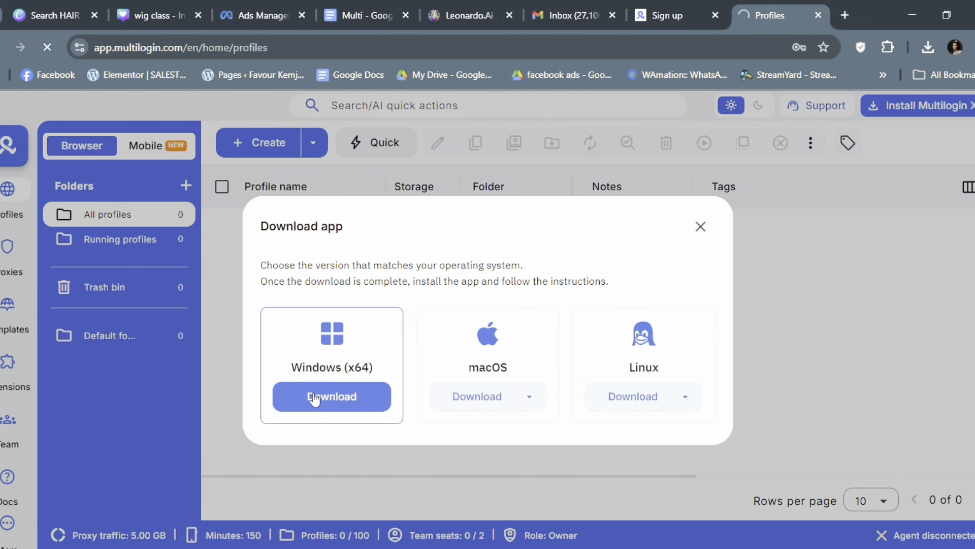
click(314, 400)
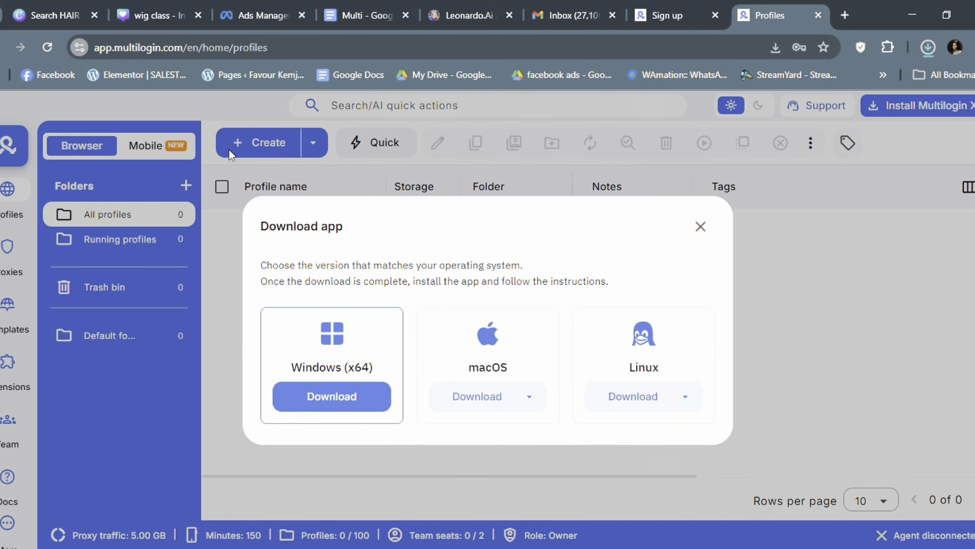
click(700, 226)
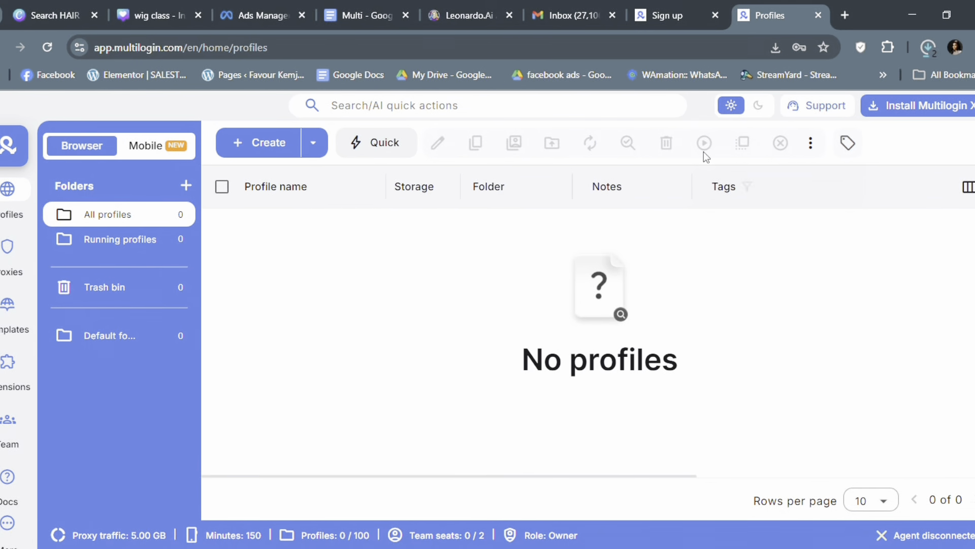
click(675, 15)
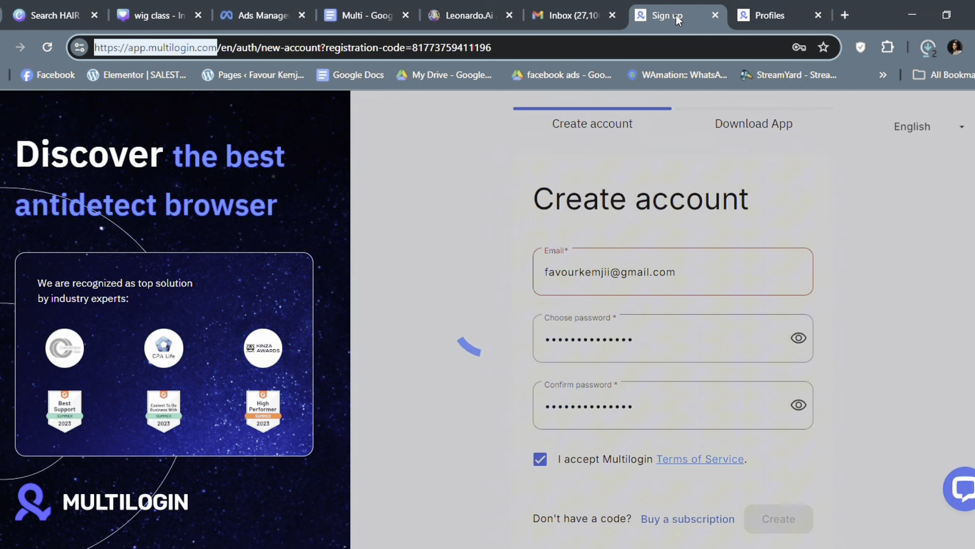
click(716, 15)
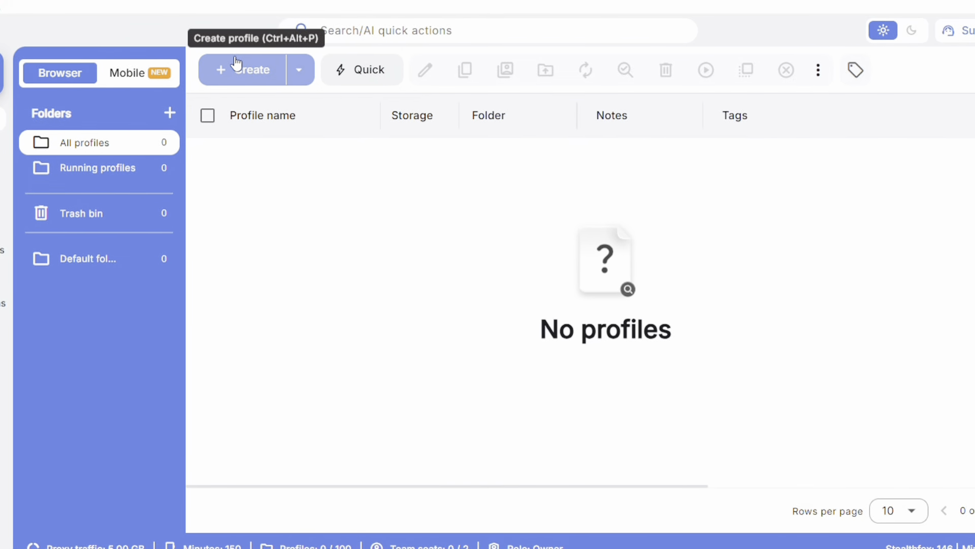
Start a new Multilogin browser profile, look over its proxy and general settings, and name it "Client 1"
click(236, 64)
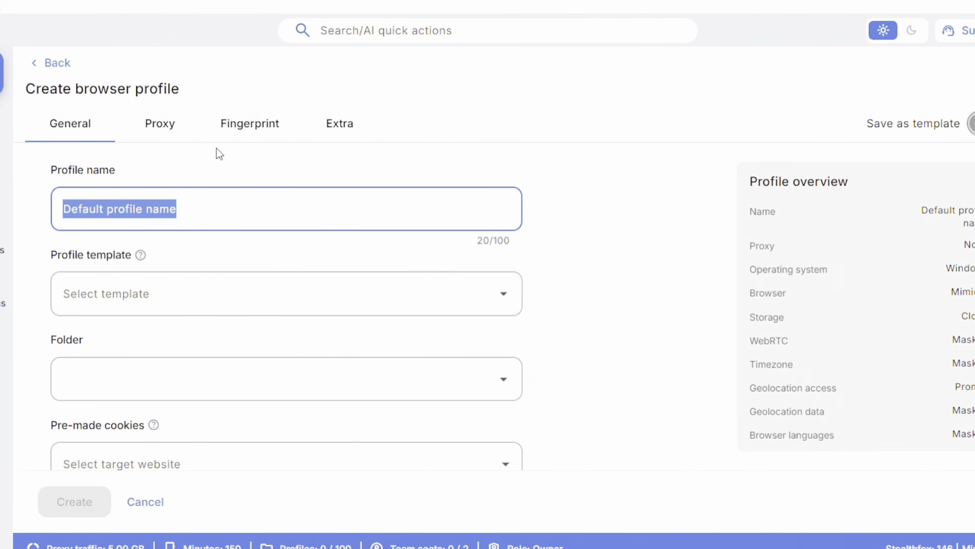
click(161, 113)
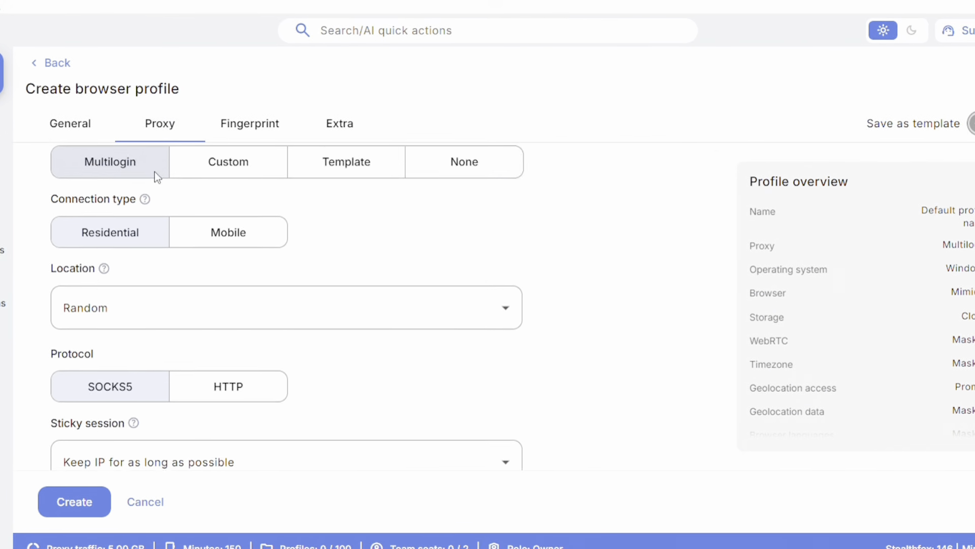
scroll(133, 200, down, 1)
scroll(157, 227, up, 6)
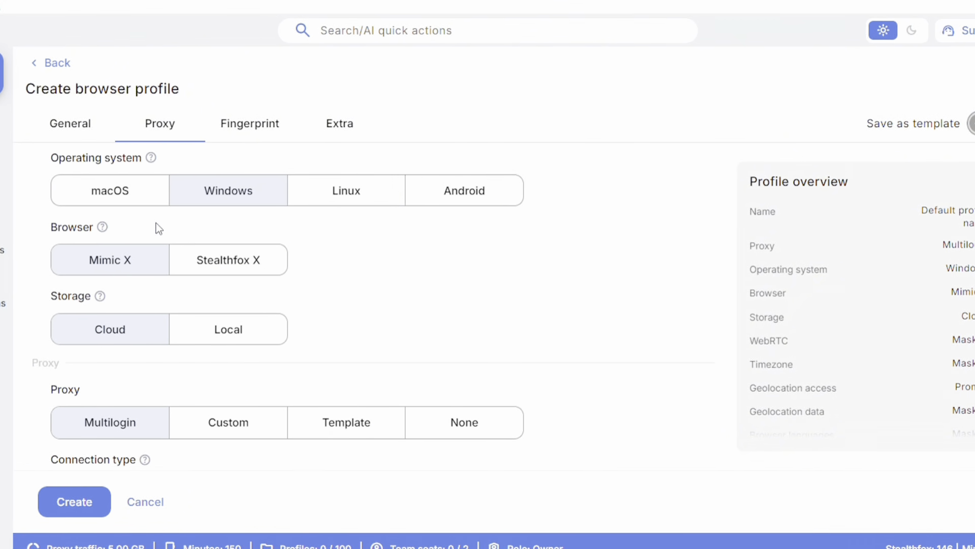
scroll(157, 228, up, 10)
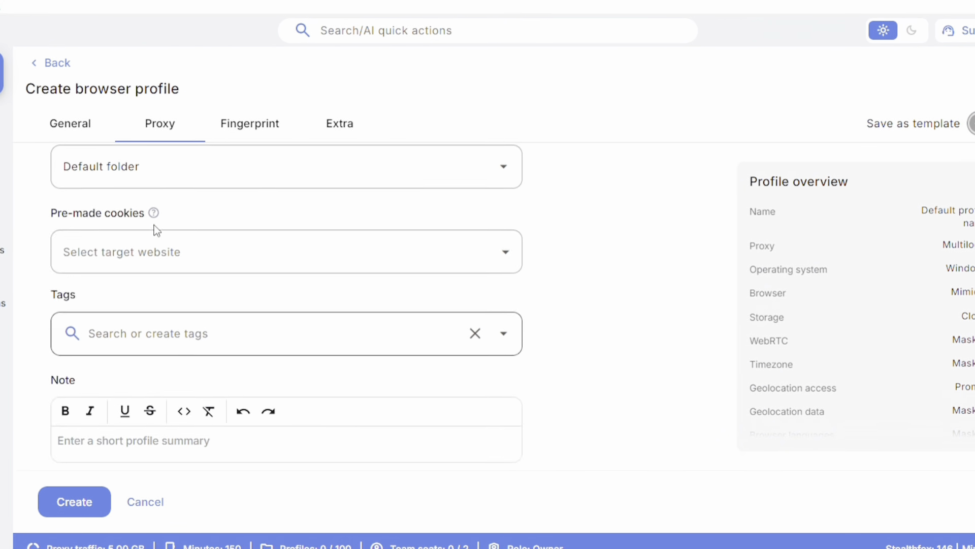
scroll(153, 231, down, 2)
scroll(146, 231, up, 2)
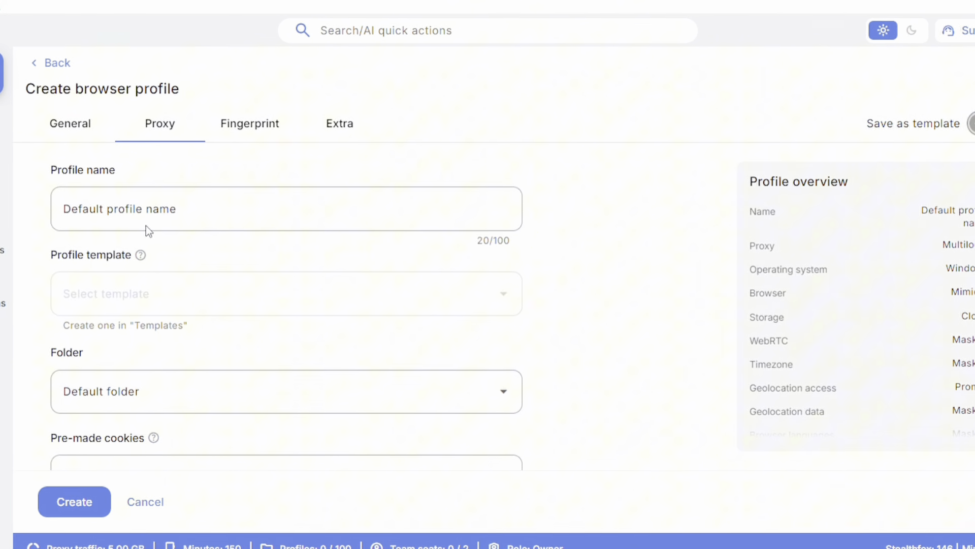
triple_click(167, 209)
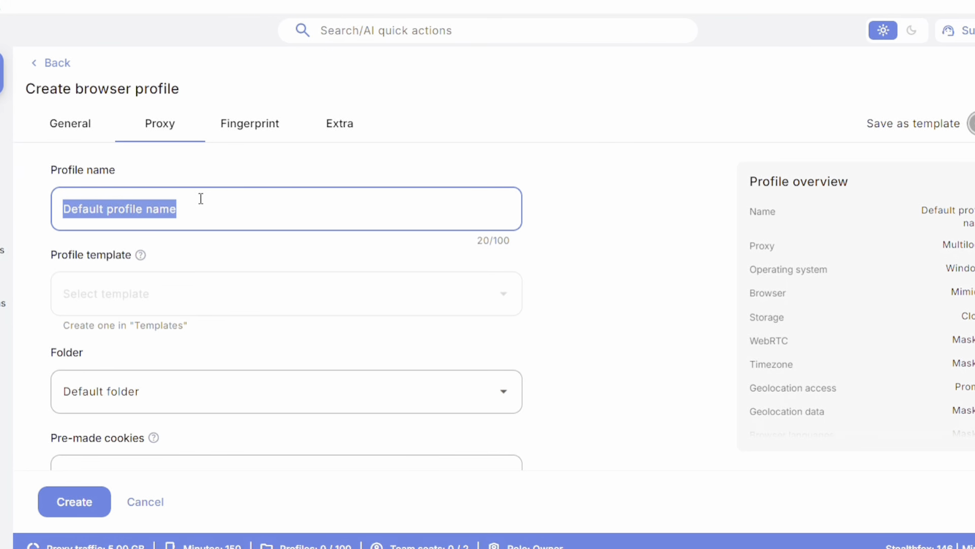
text(Client )
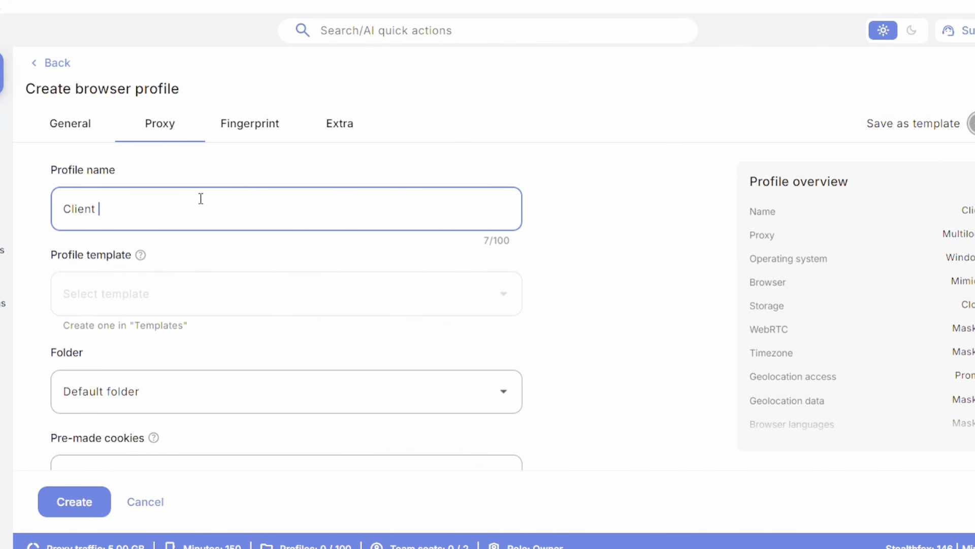
text(1)
Set the profile's operating system to Android and its startup tab behavior to Custom
scroll(123, 282, down, 1)
scroll(153, 326, up, 1)
scroll(152, 327, down, 4)
scroll(153, 270, up, 3)
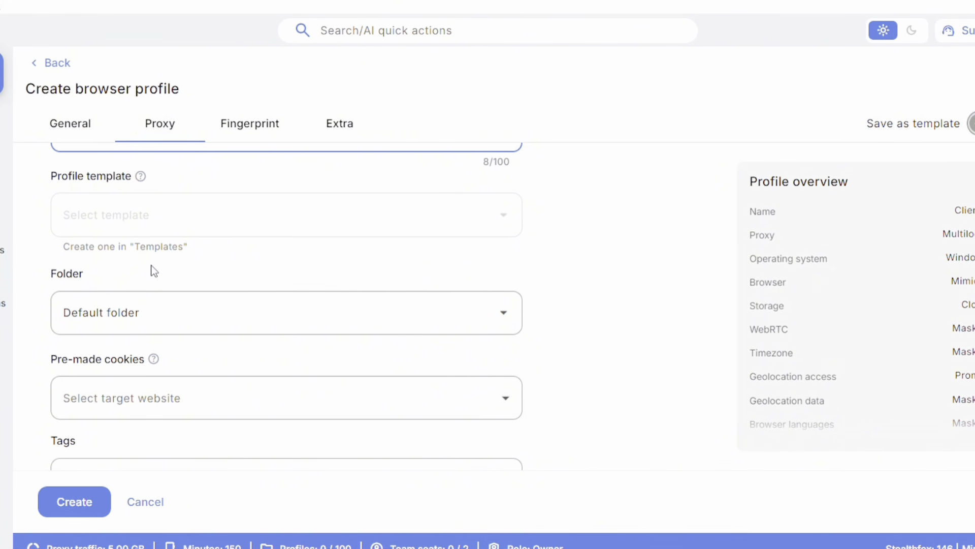
scroll(153, 271, down, 3)
scroll(163, 322, down, 4)
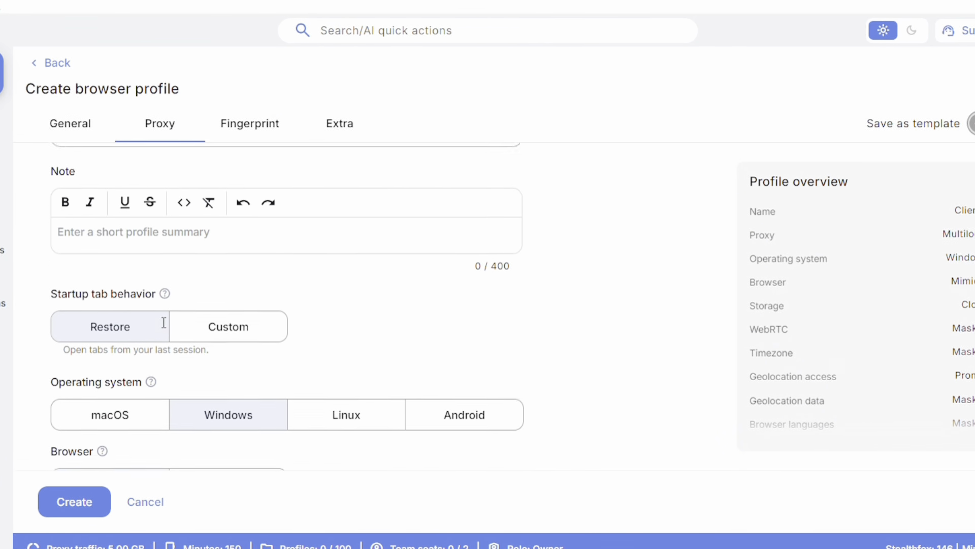
scroll(164, 322, down, 2)
click(462, 381)
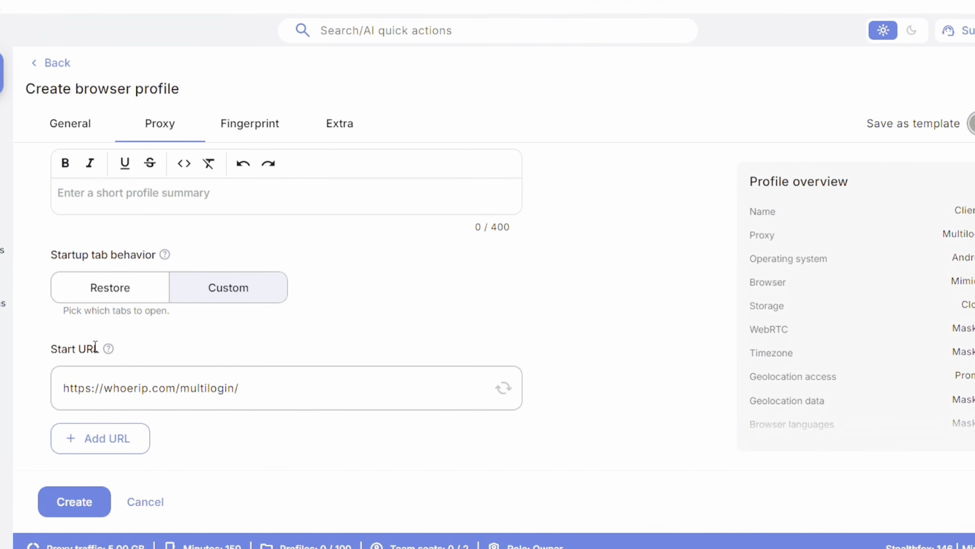
scroll(95, 347, down, 3)
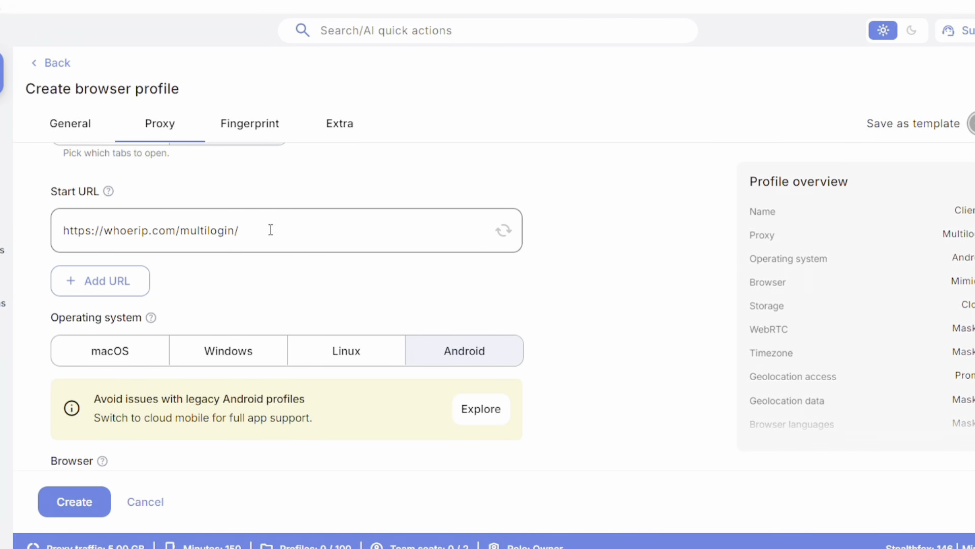
click(270, 226)
text(c)
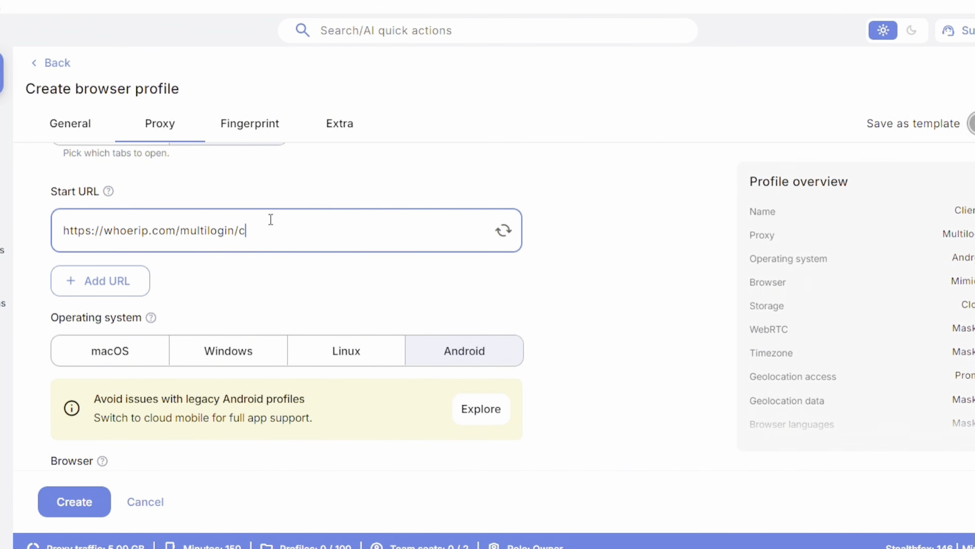
text(lient1)
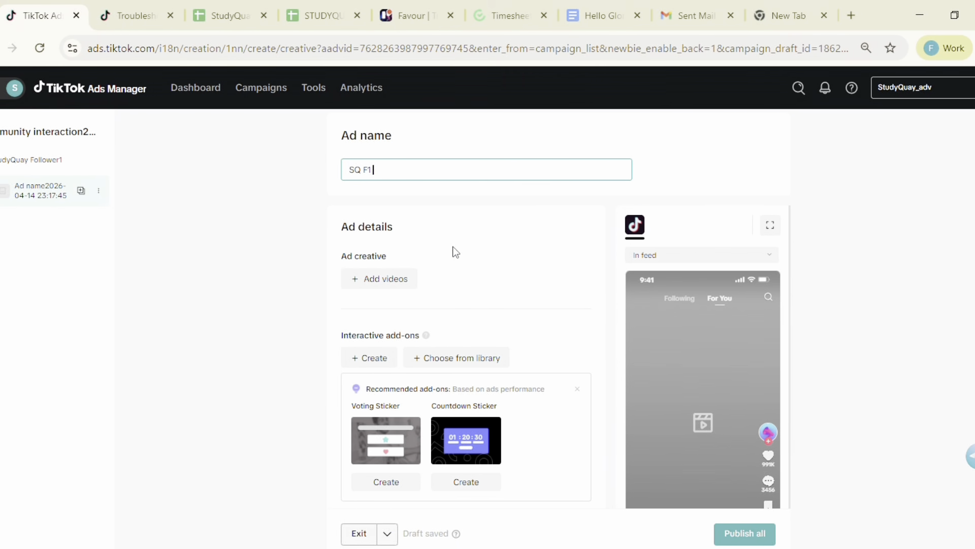
Switch back to TikTok Ads Manager and add two StudyQuay video posts, including the 00:07 "If you want to relocate" post, as ad creatives
scroll(422, 335, down, 10)
scroll(422, 325, up, 5)
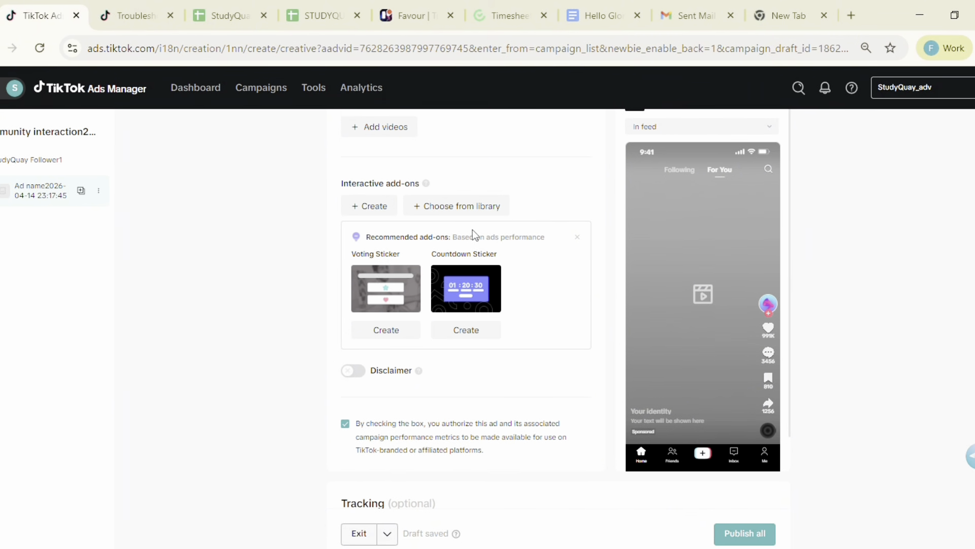
scroll(468, 238, up, 2)
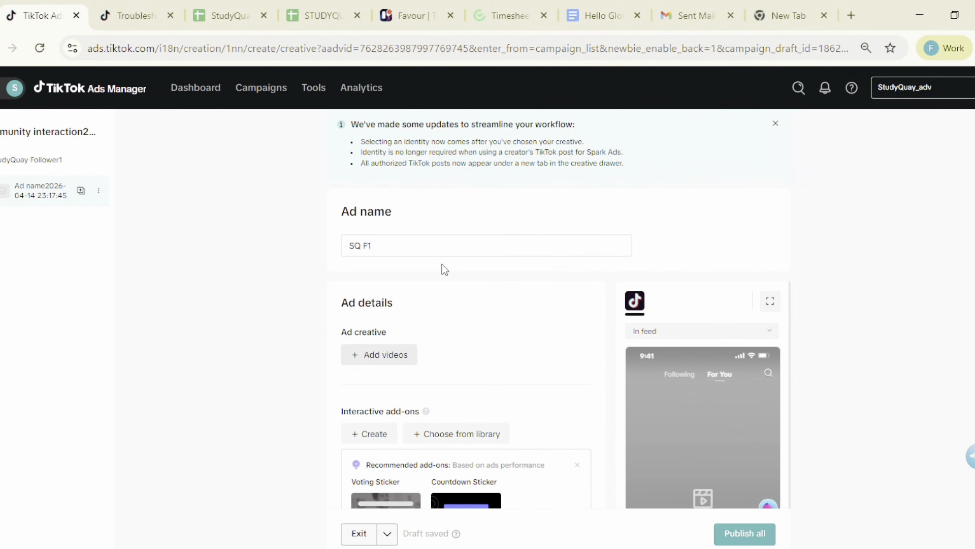
click(386, 354)
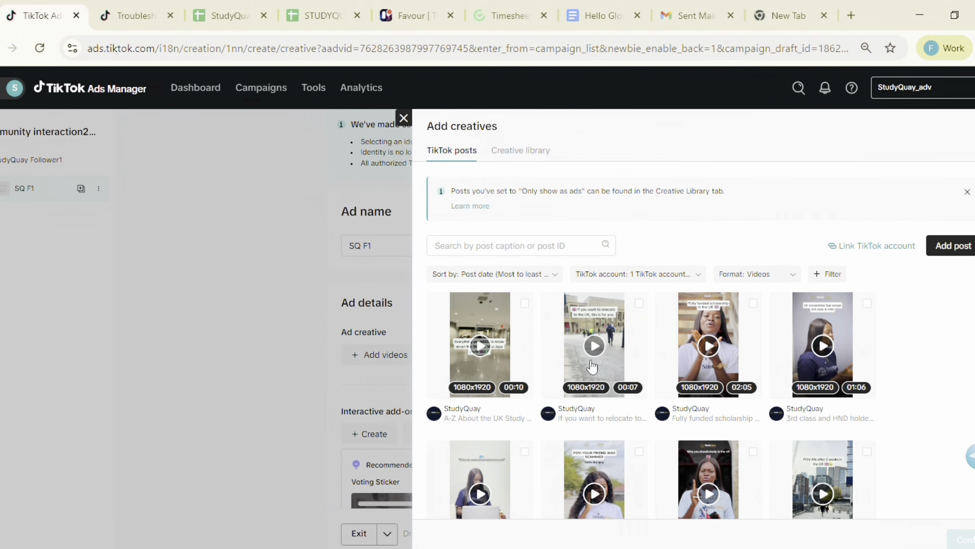
click(598, 310)
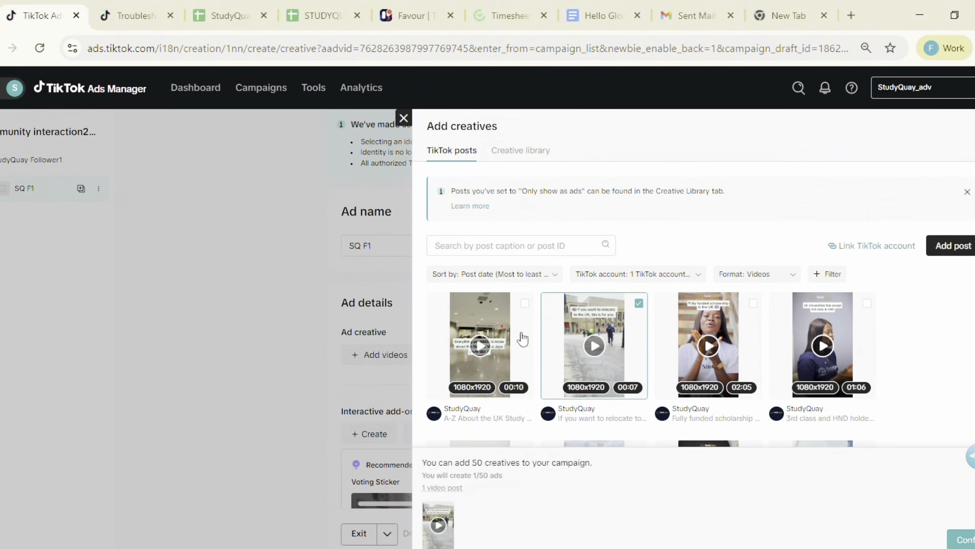
scroll(522, 337, down, 3)
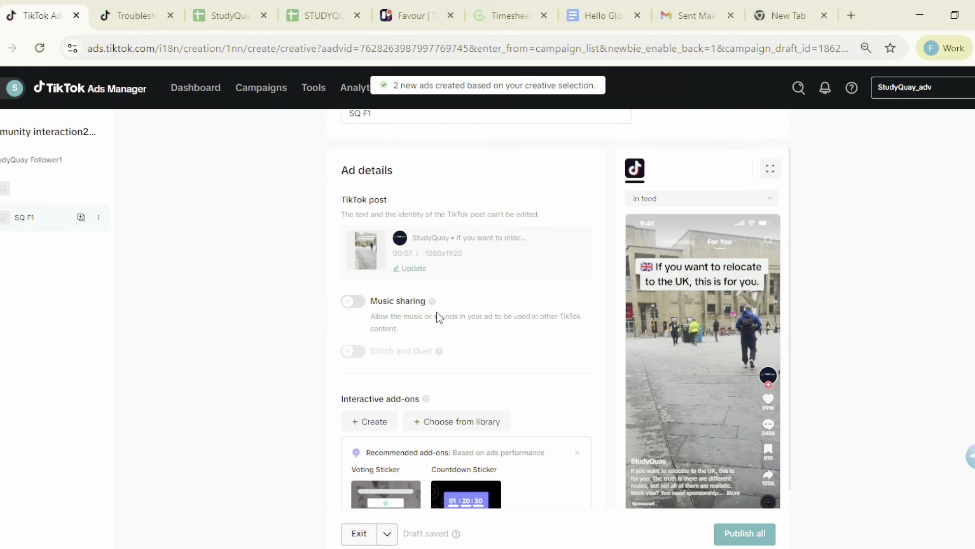
scroll(437, 316, down, 3)
scroll(437, 316, up, 3)
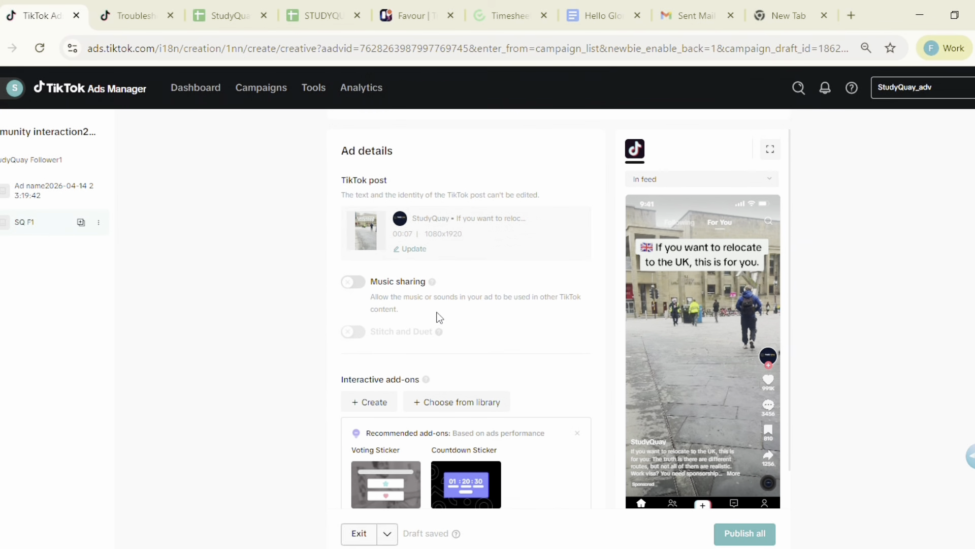
Review the SQ F1 ad's details and tracking settings, and switch its preview to the Search feed placement
scroll(439, 317, down, 10)
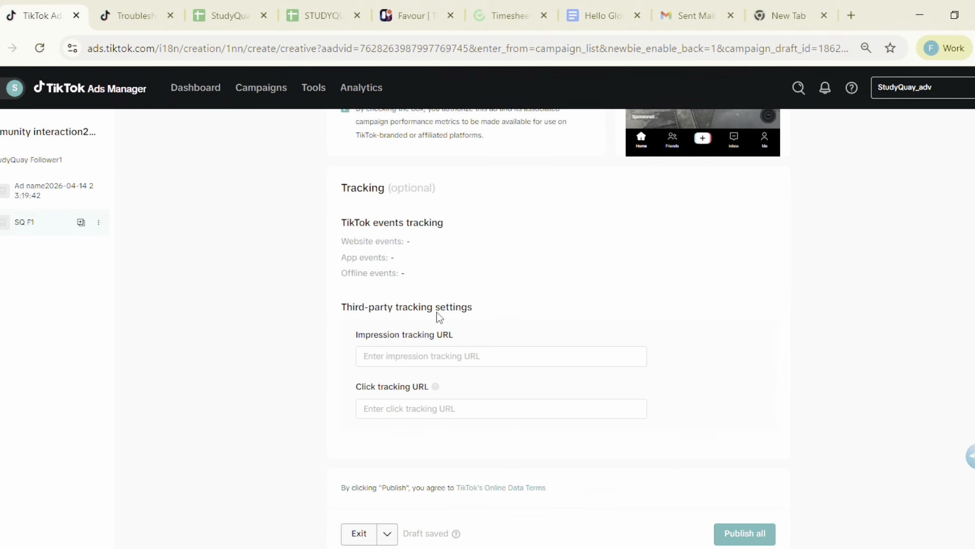
scroll(439, 318, up, 8)
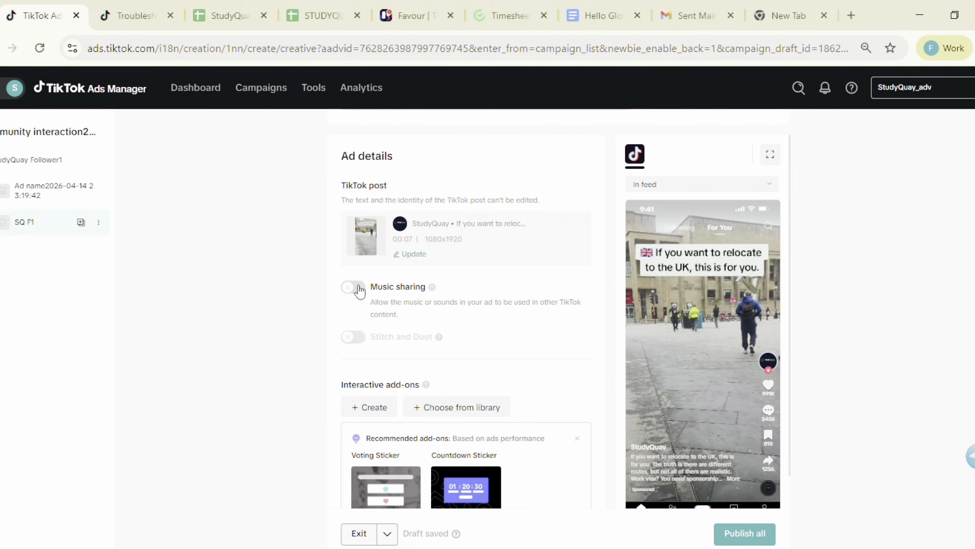
scroll(405, 271, down, 2)
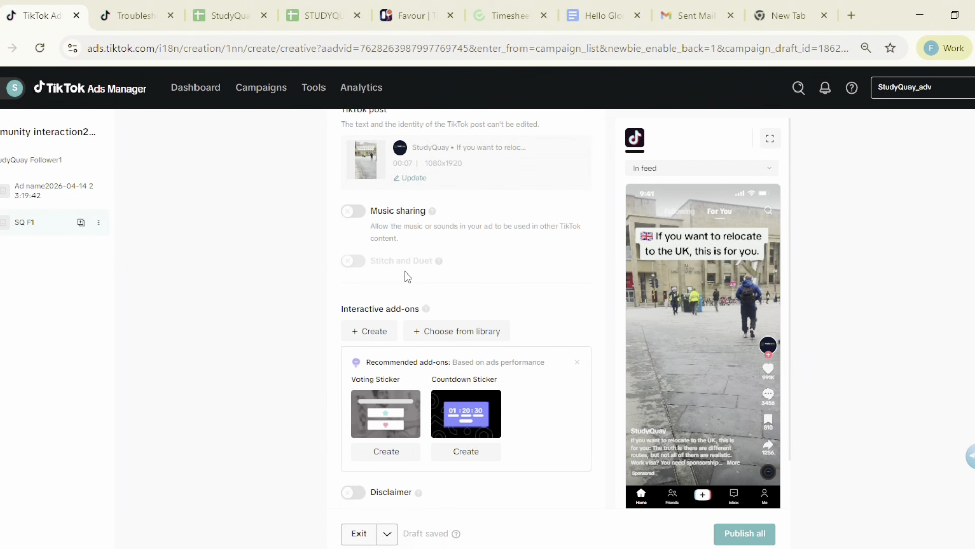
click(654, 168)
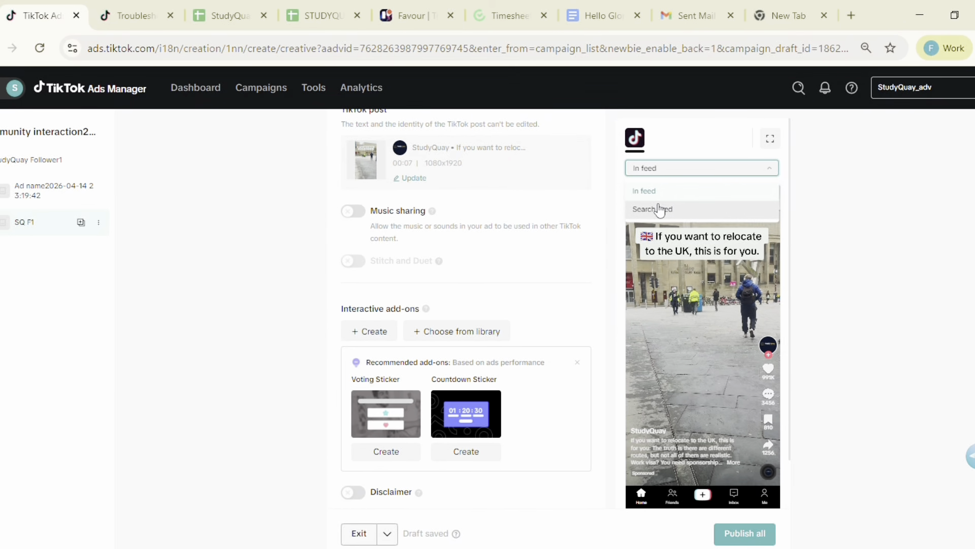
click(659, 209)
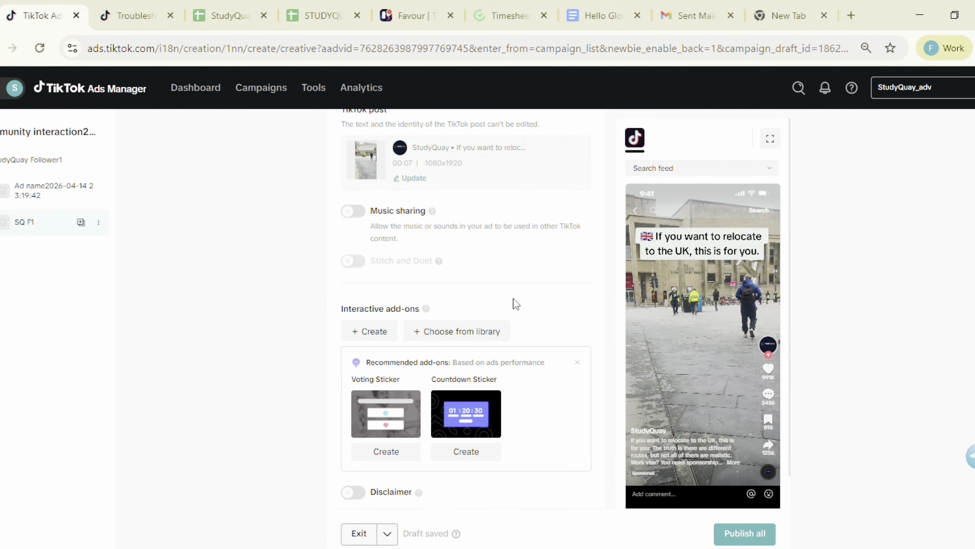
Look over the SQ F1 ad's post and interactive add-ons, and publish all ads in the community interaction campaign
scroll(481, 288, down, 2)
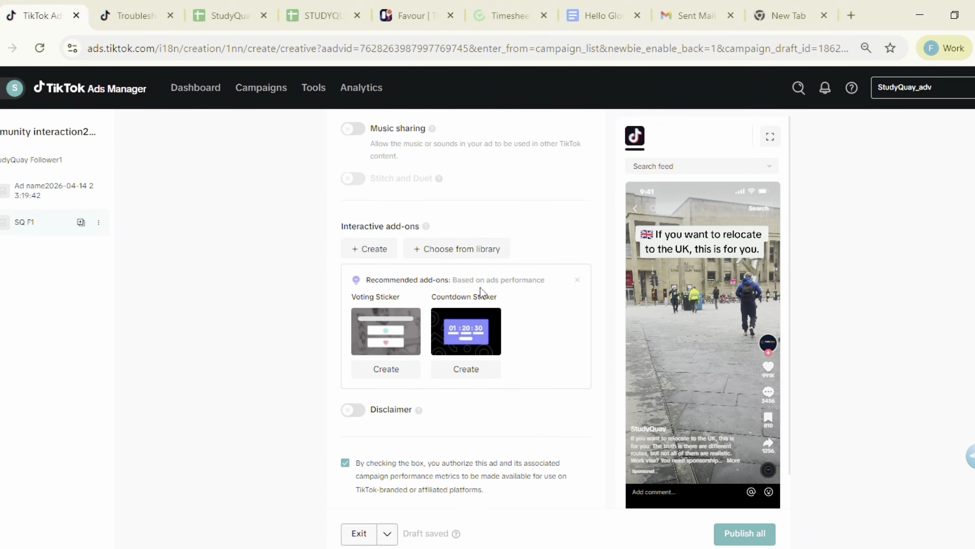
scroll(480, 287, up, 5)
scroll(480, 288, down, 3)
scroll(480, 287, up, 3)
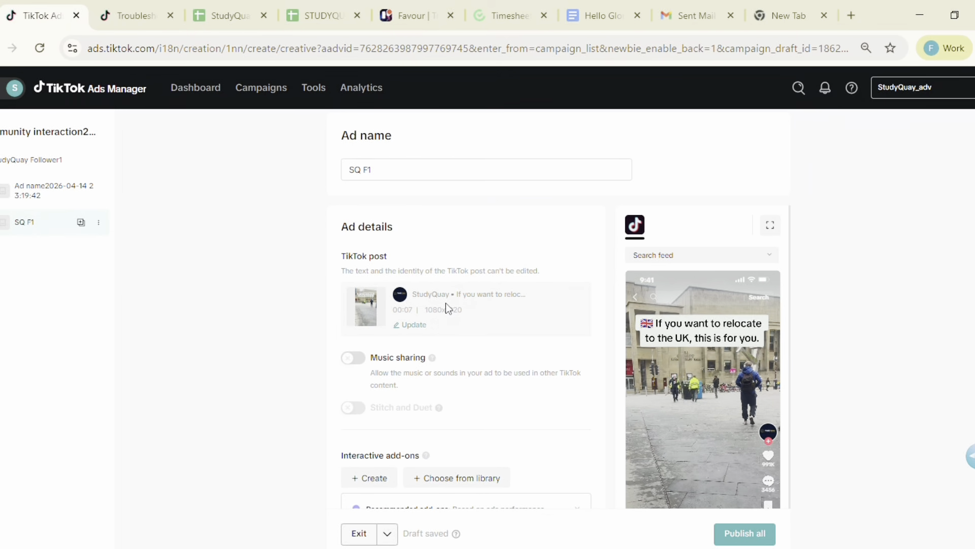
scroll(448, 308, down, 3)
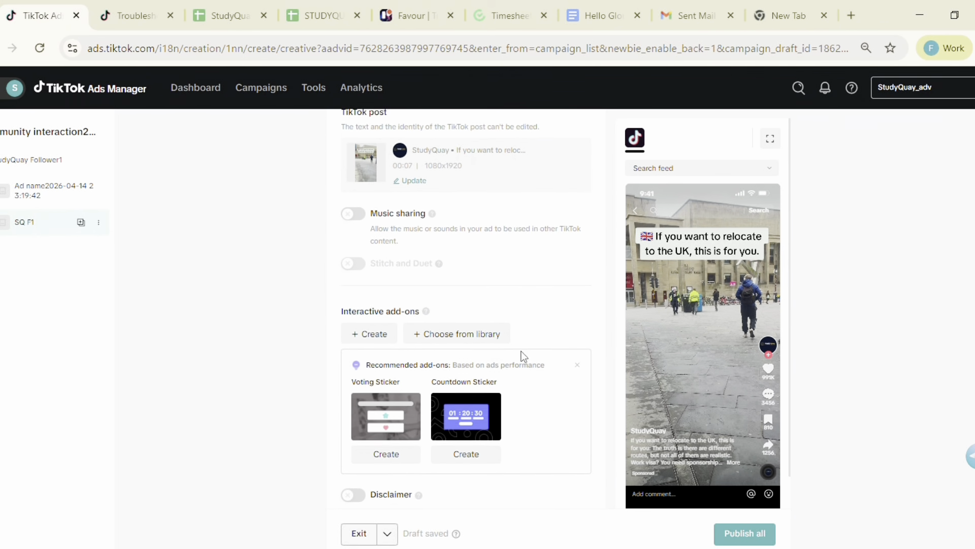
click(745, 533)
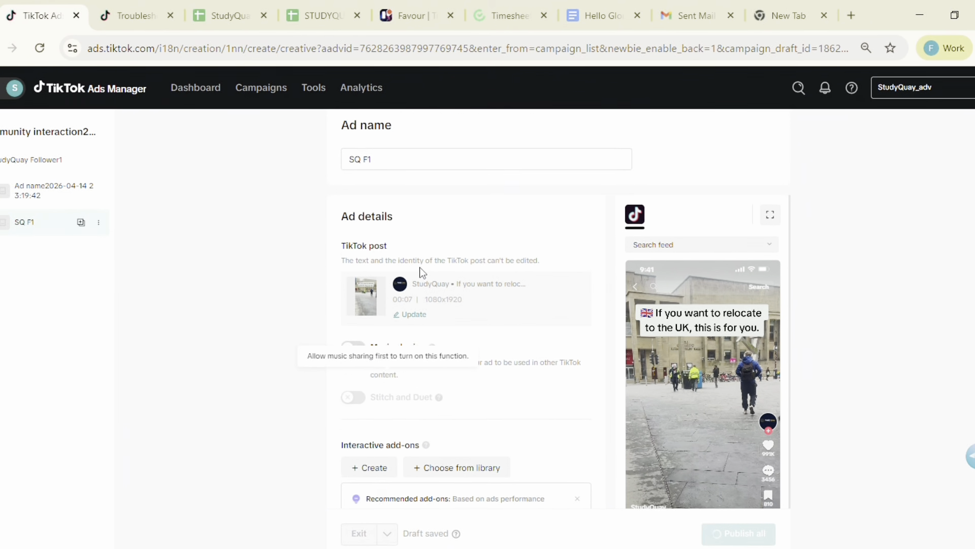